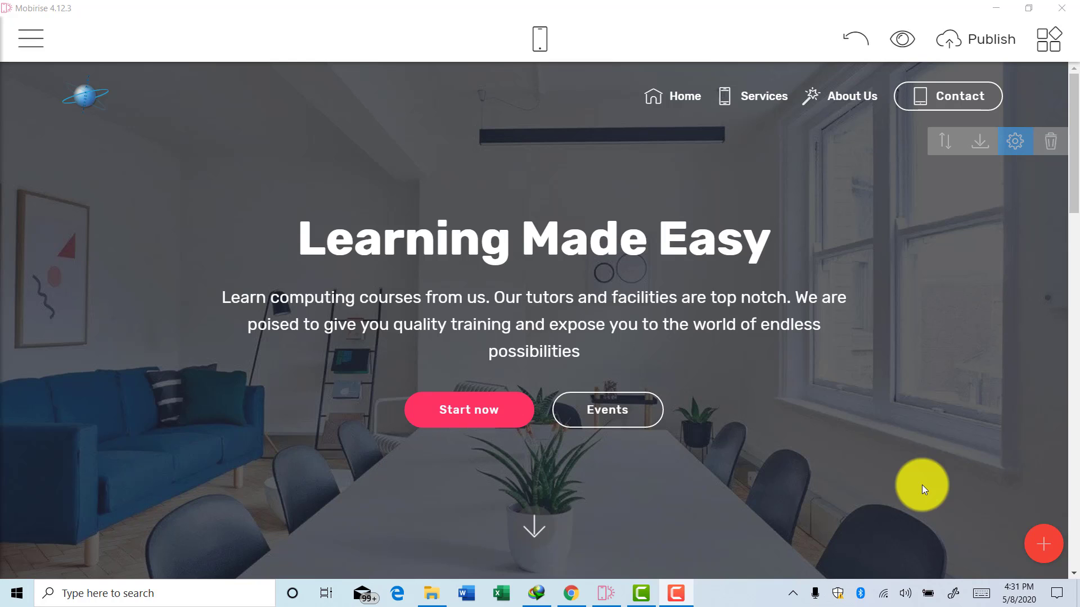
# Review the whole Home page from its header down to the footer.
pyautogui.click(31, 38)
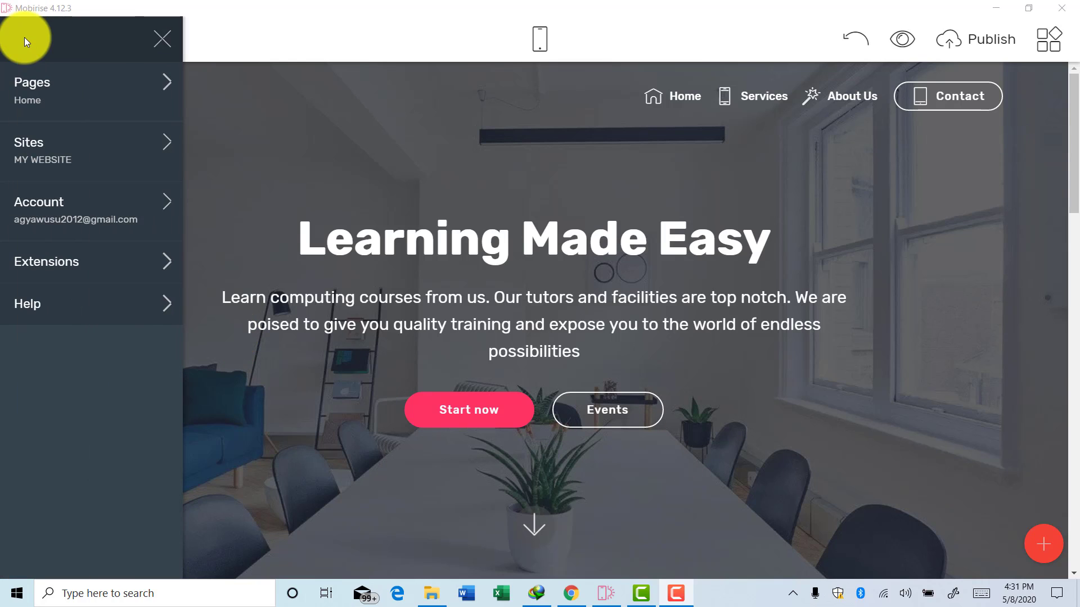
pyautogui.click(28, 101)
pyautogui.click(258, 133)
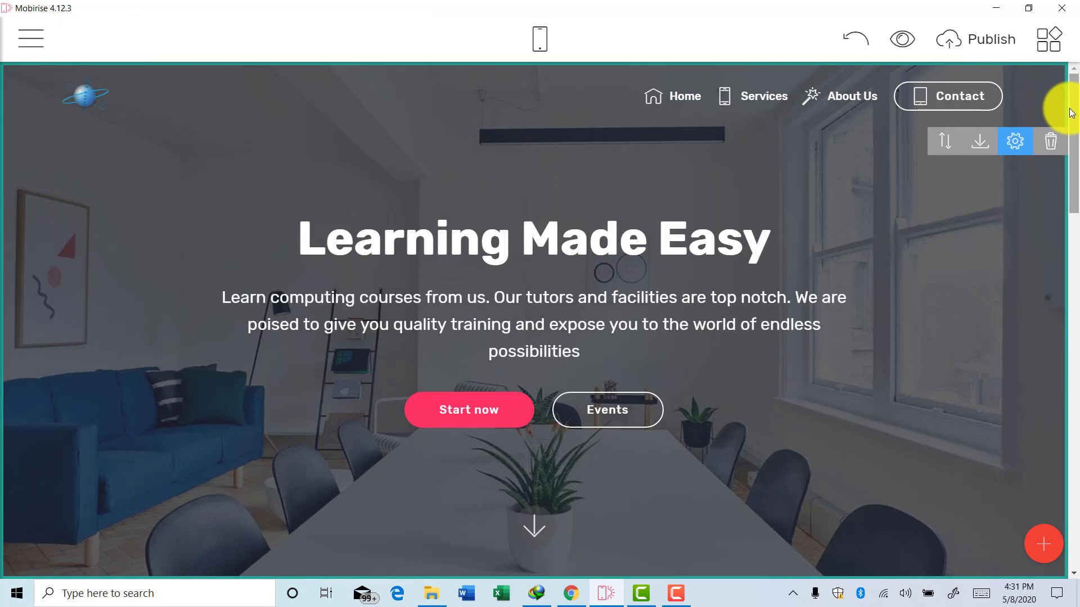
pyautogui.scroll(-4, 1065, 179)
pyautogui.scroll(-7, 1048, 285)
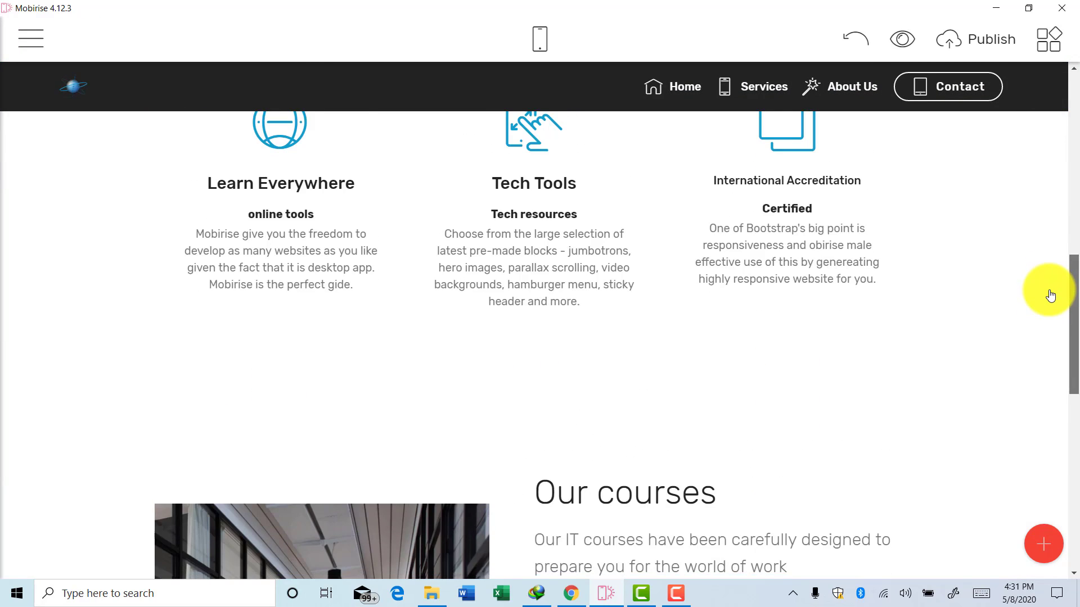
pyautogui.scroll(-6, 1040, 419)
pyautogui.scroll(-4, 1040, 419)
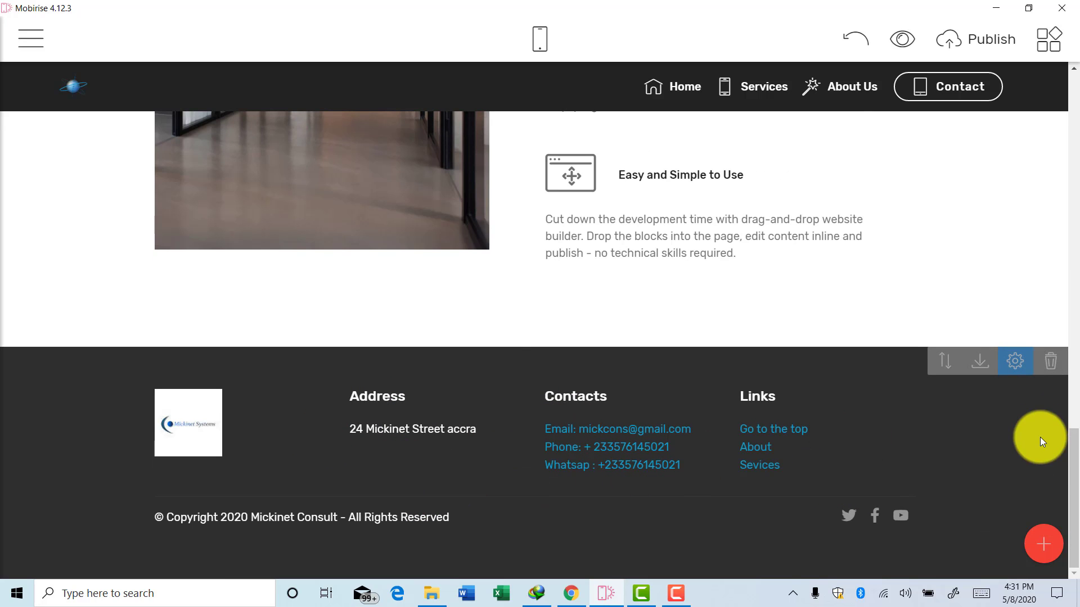
pyautogui.moveTo(1073, 458); pyautogui.dragTo(1074, 106)
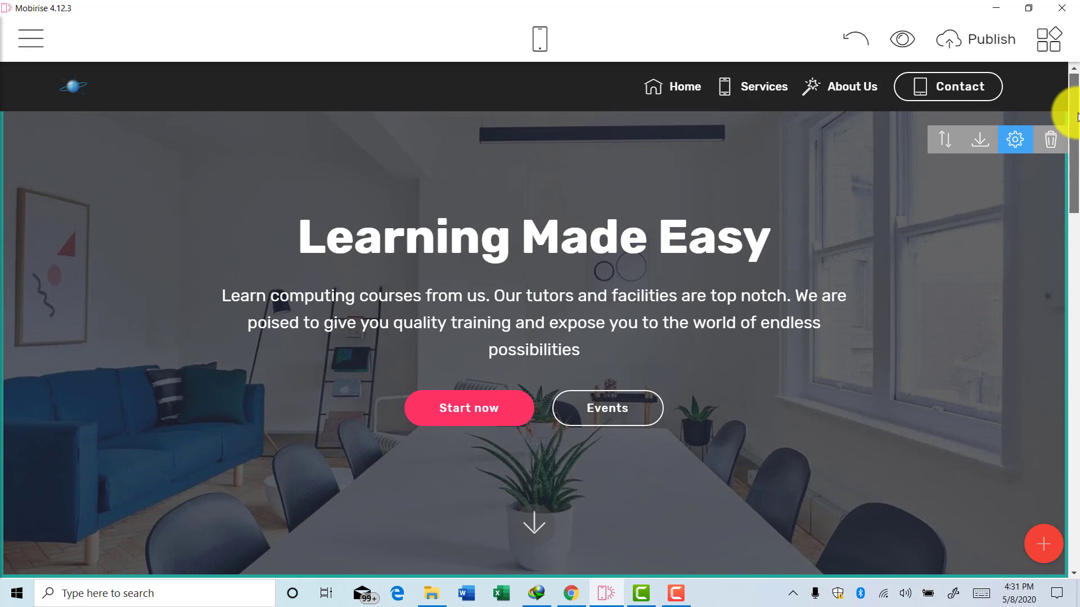
pyautogui.click(16, 35)
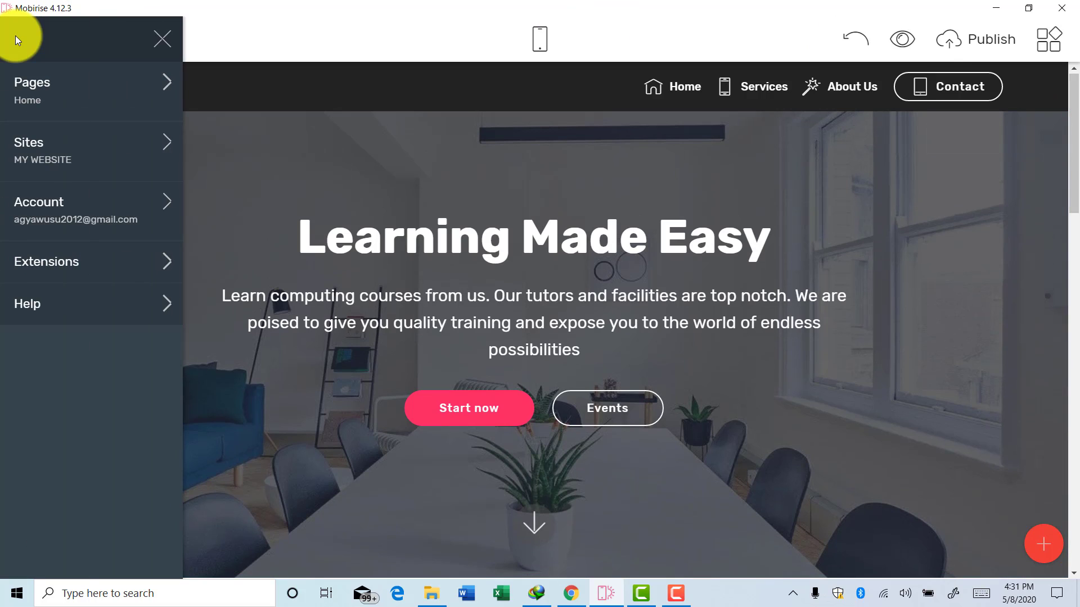
pyautogui.click(49, 82)
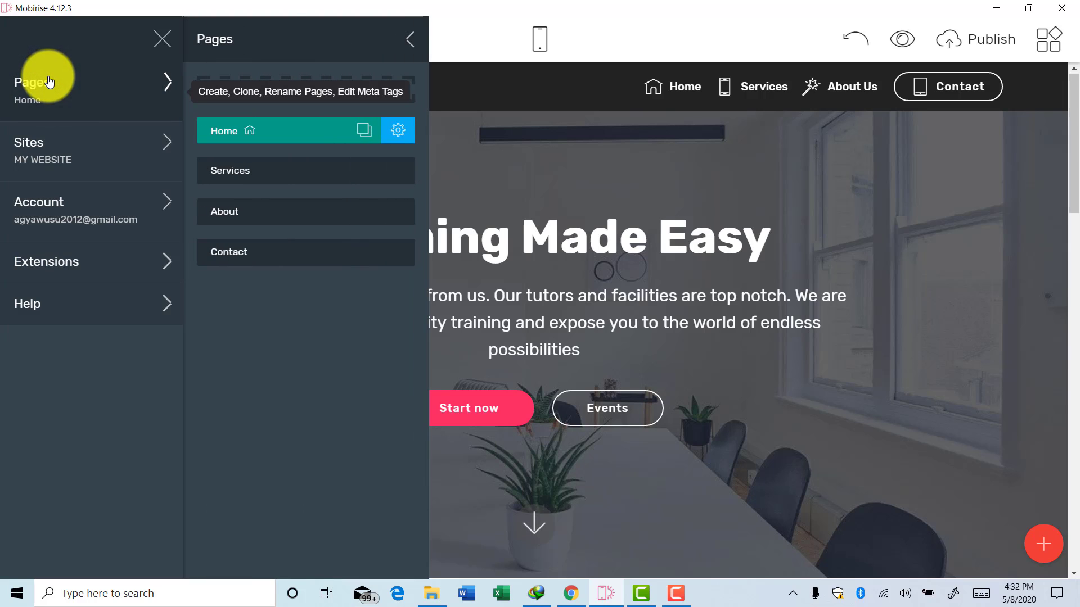
pyautogui.click(458, 24)
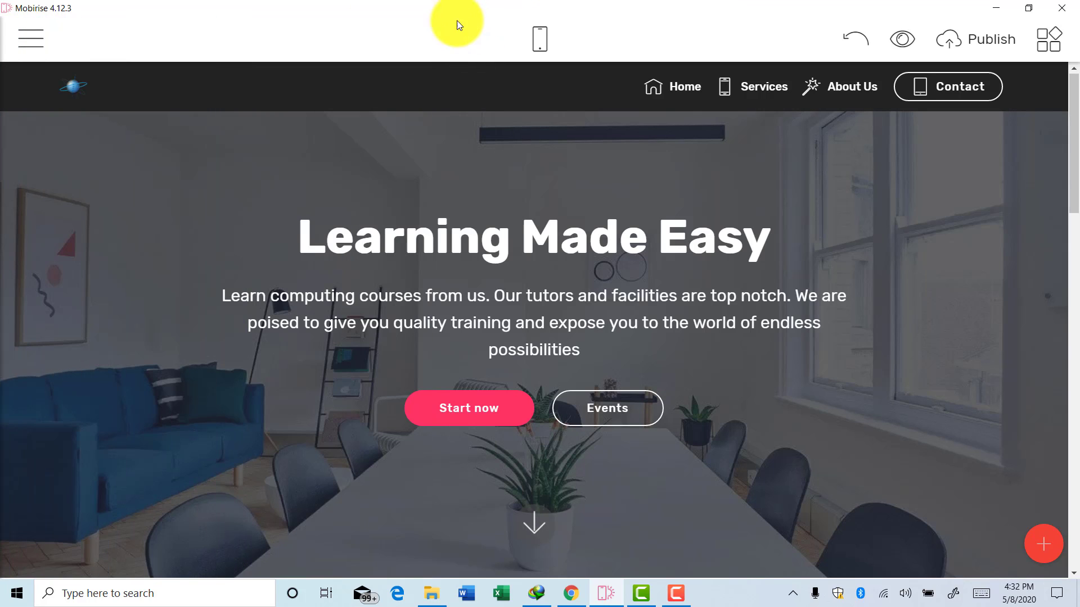
# Open the site's Contact page to check its content.
pyautogui.click(9, 28)
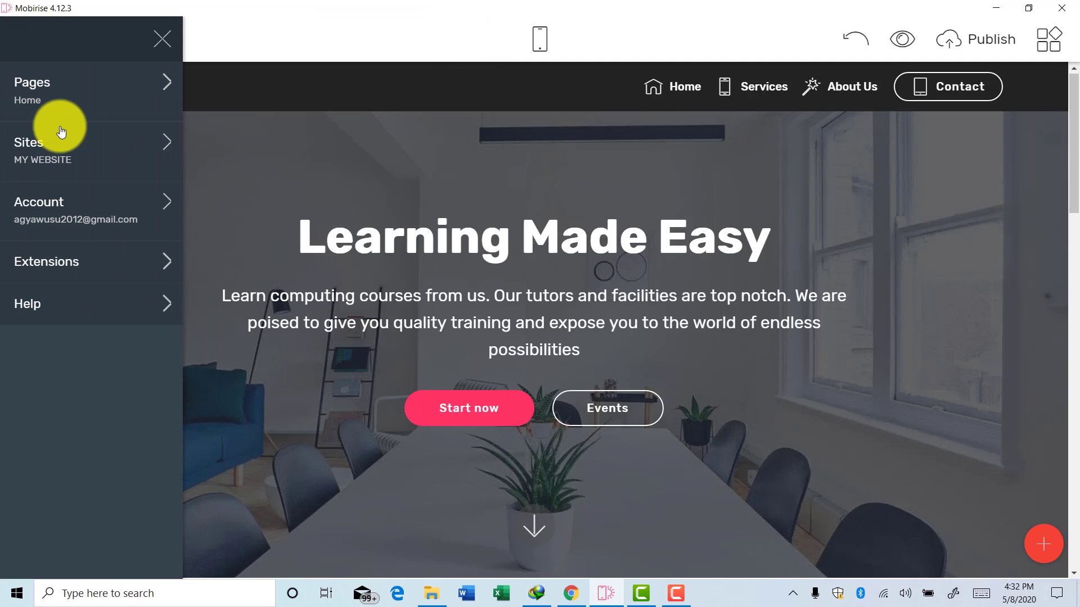
pyautogui.click(49, 92)
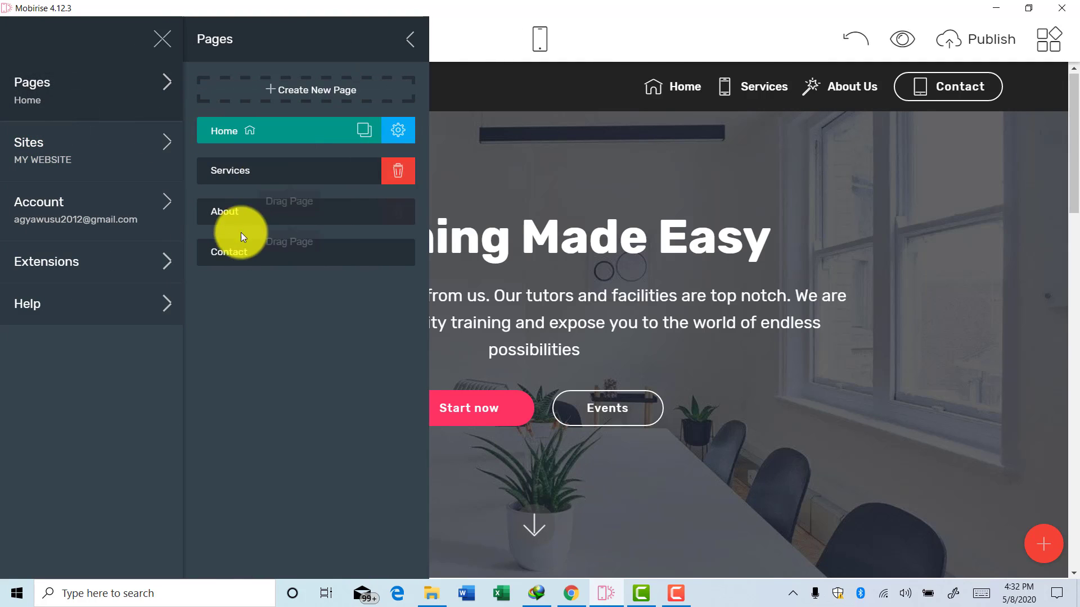
pyautogui.click(240, 252)
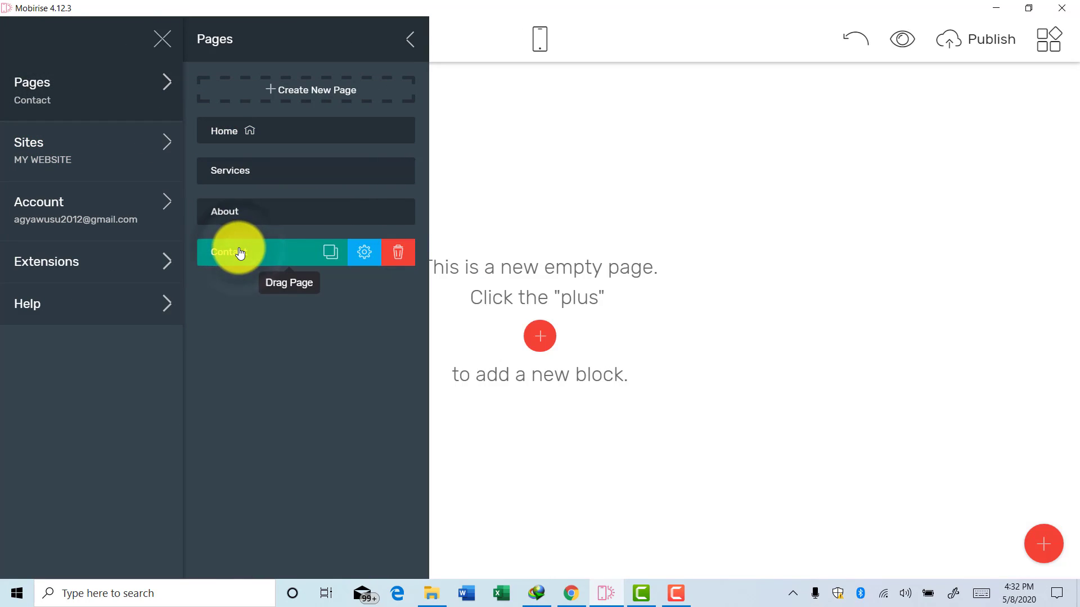
pyautogui.click(607, 189)
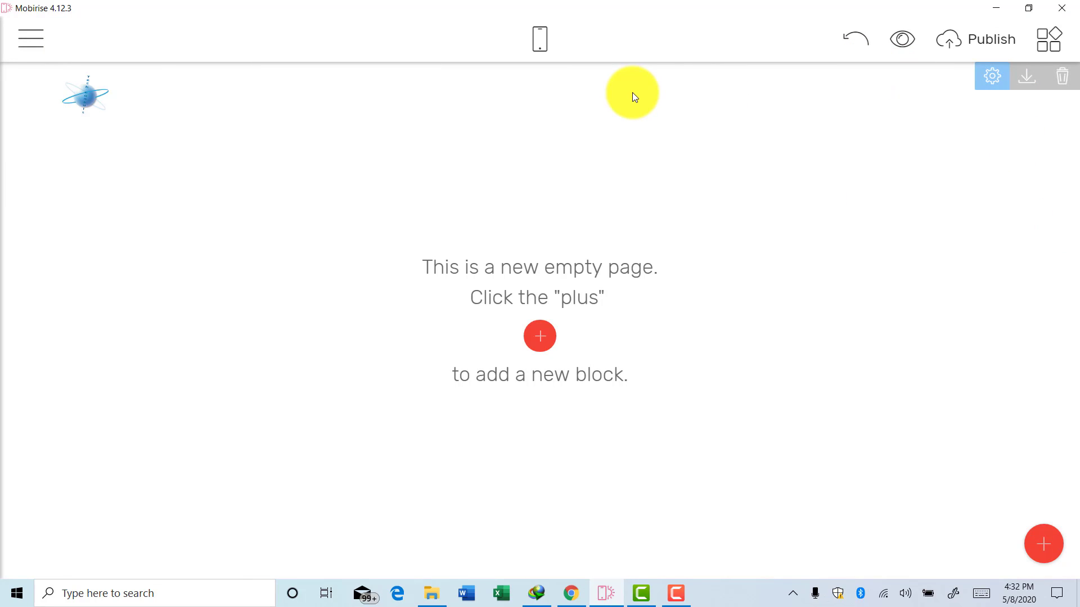
# Switch back to the site's Home page.
pyautogui.click(22, 33)
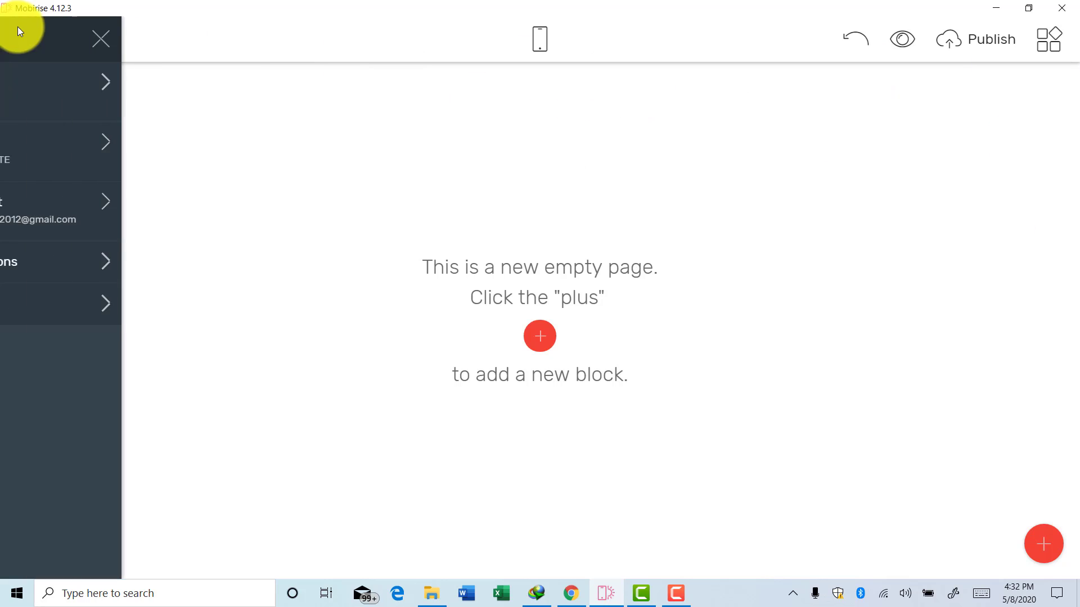
pyautogui.click(56, 92)
pyautogui.click(227, 127)
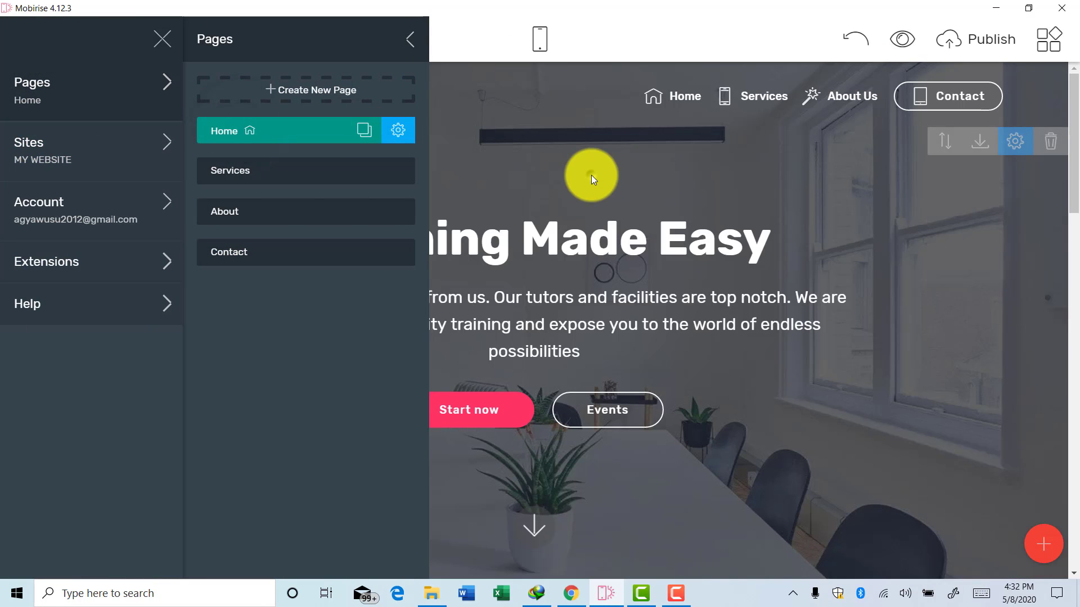
pyautogui.click(592, 174)
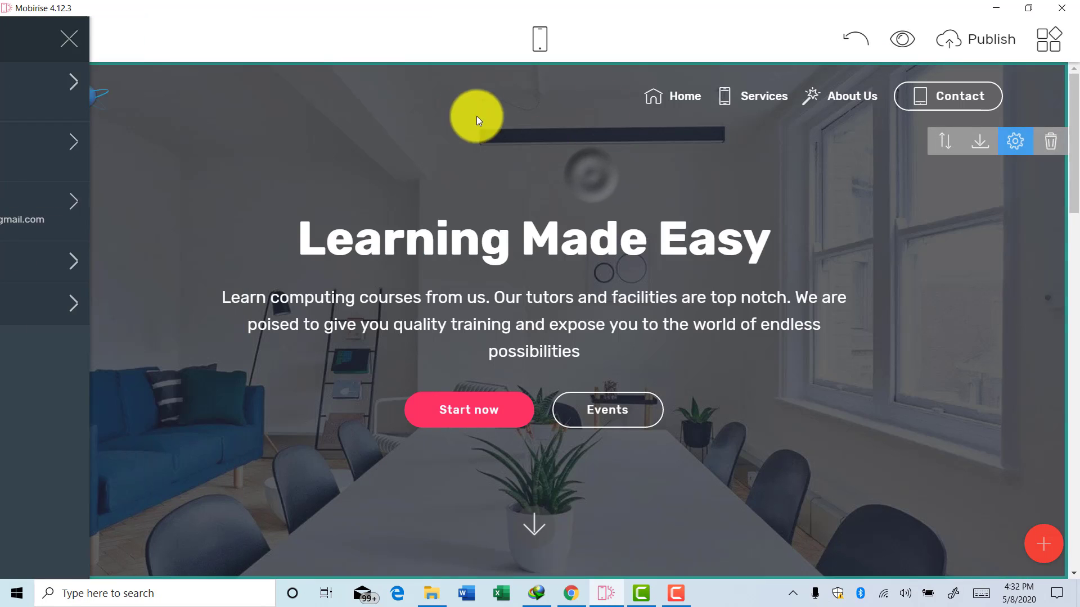
# Open the empty Contact page for editing.
pyautogui.click(28, 40)
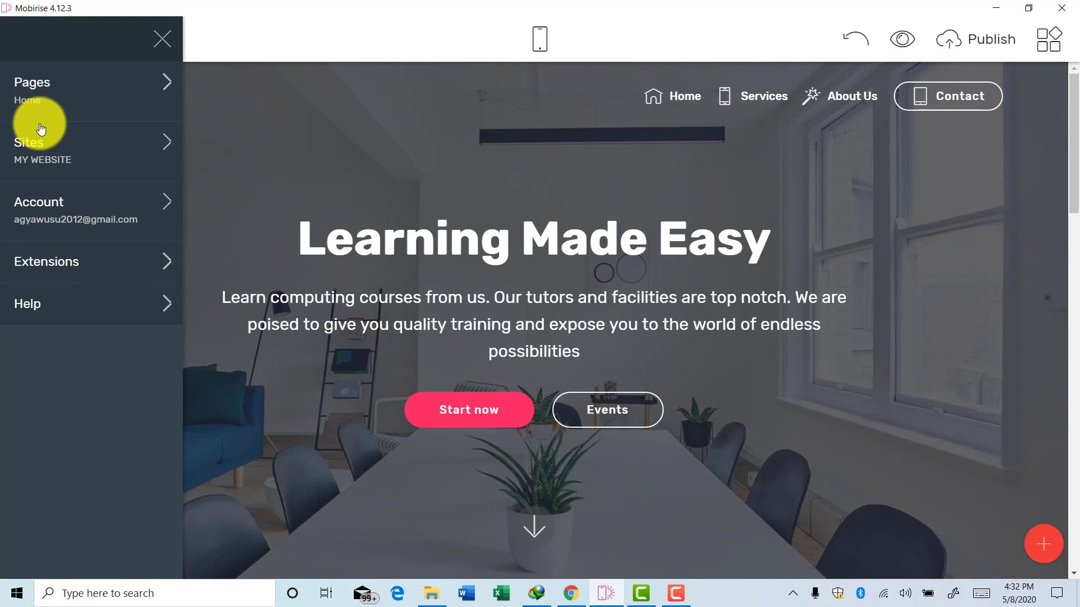
pyautogui.click(39, 91)
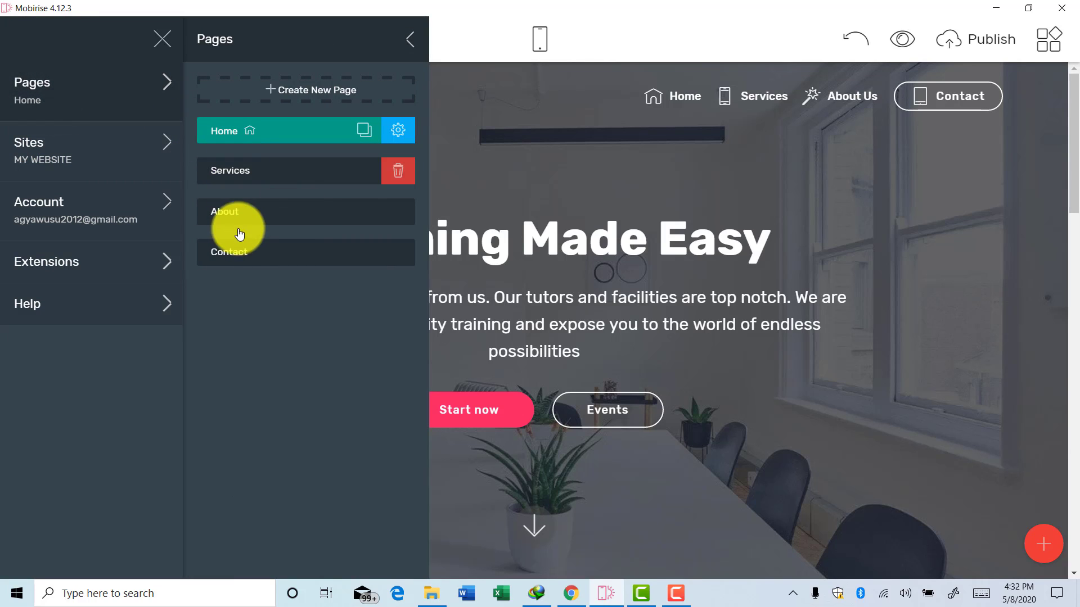
pyautogui.click(230, 253)
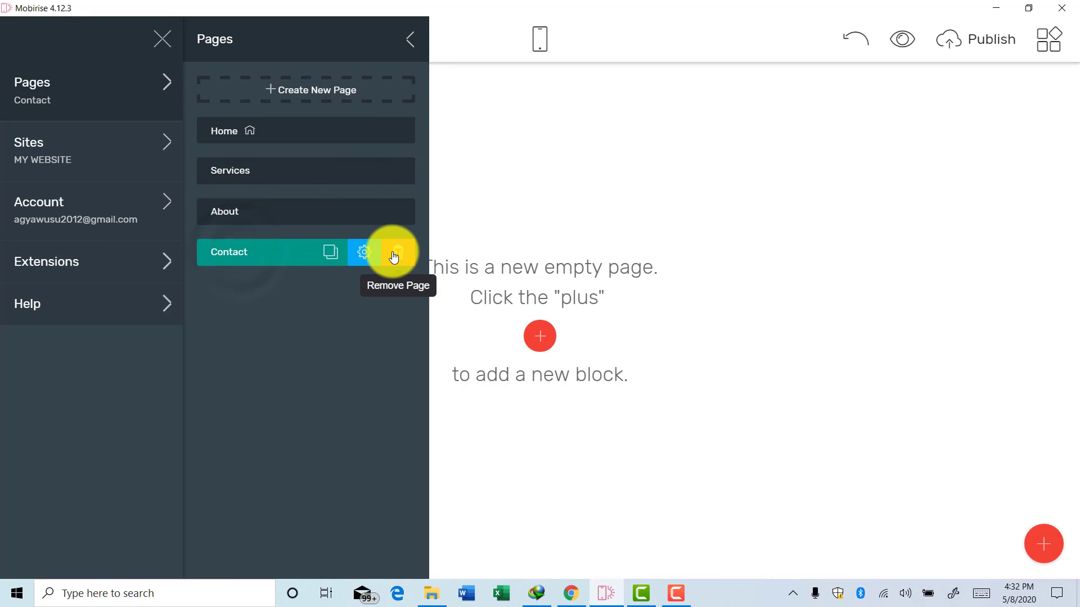
pyautogui.click(714, 228)
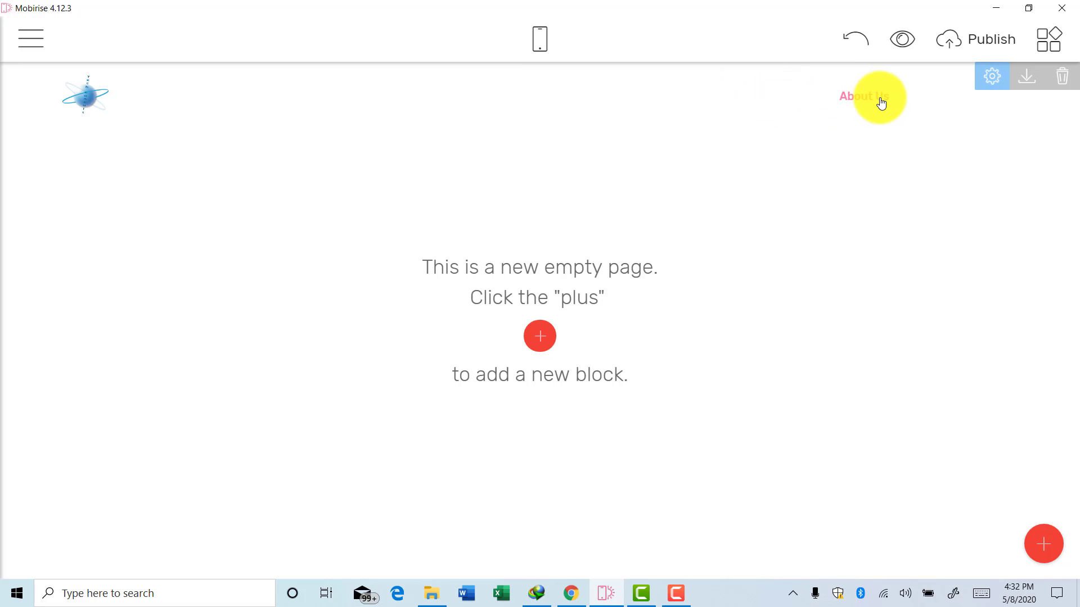
# Turn off the Transparent option of the Contact page's menu block.
pyautogui.click(994, 89)
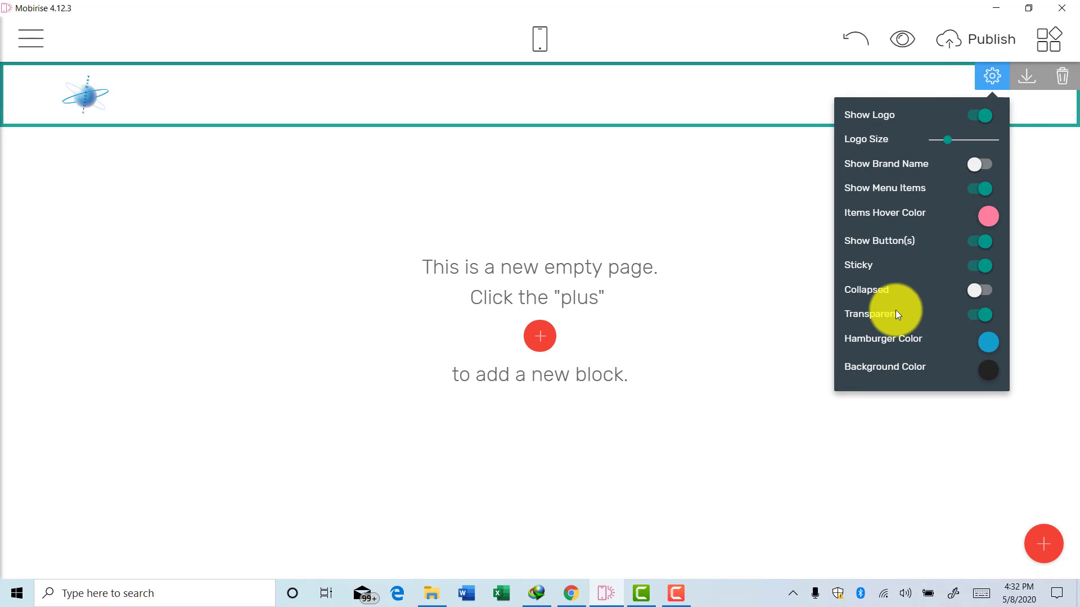
pyautogui.click(982, 319)
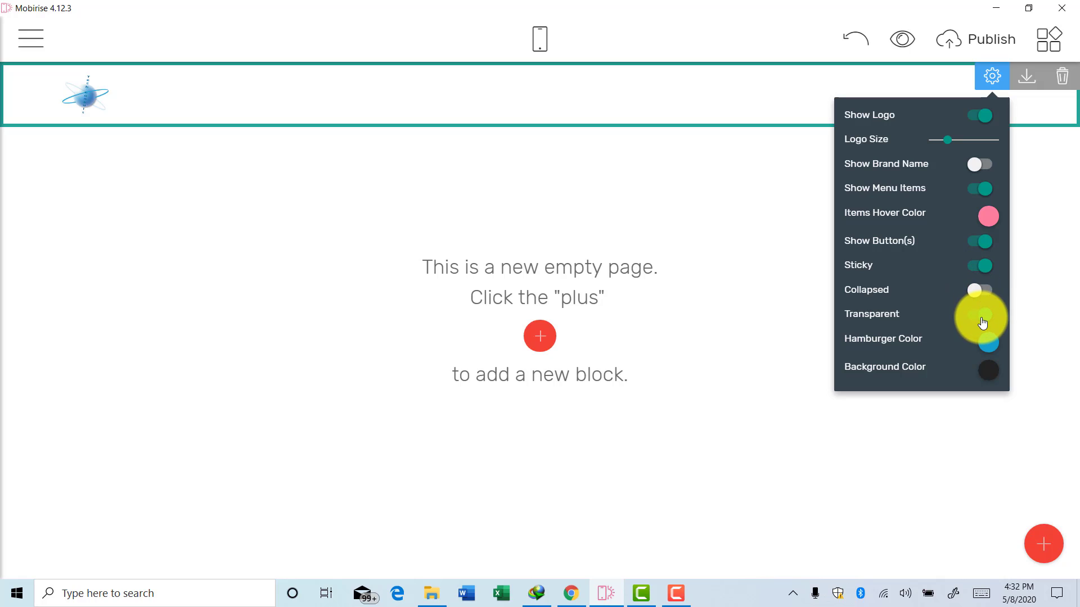
pyautogui.click(982, 319)
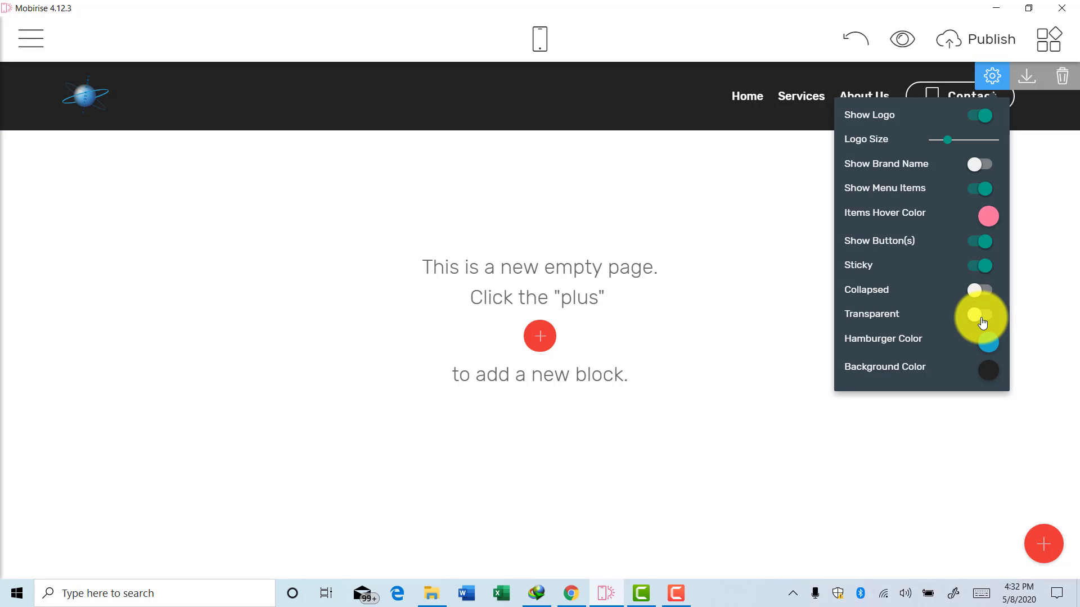
pyautogui.click(787, 227)
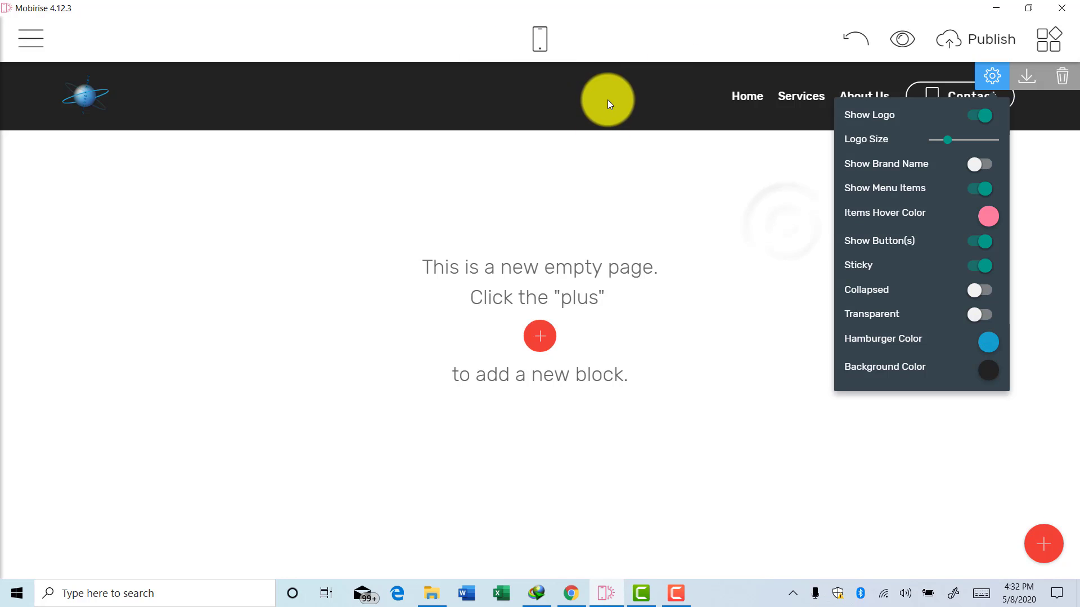
pyautogui.click(608, 99)
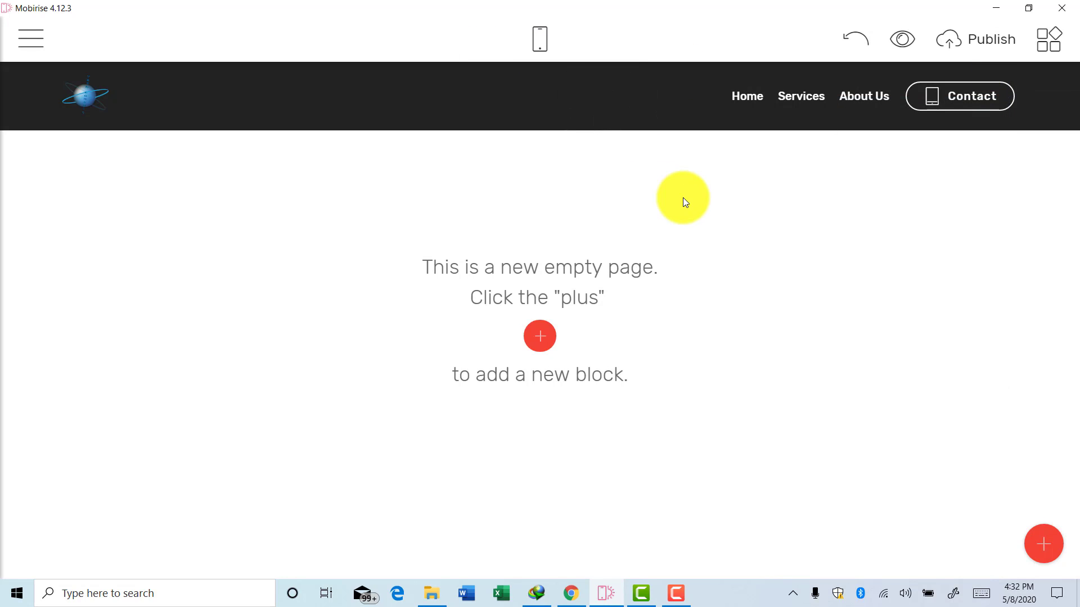
# Add the light Full Screen Intro header below the menu, followed by the Our Contacts block with address, phone, e-mail and working hours.
pyautogui.click(1045, 547)
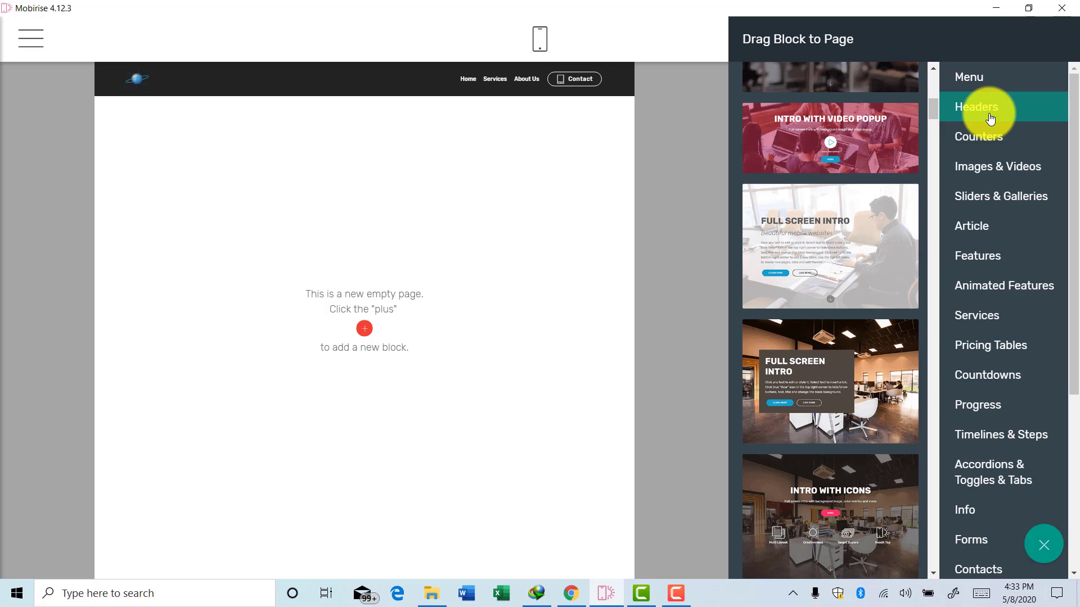
pyautogui.moveTo(884, 201); pyautogui.dragTo(489, 147)
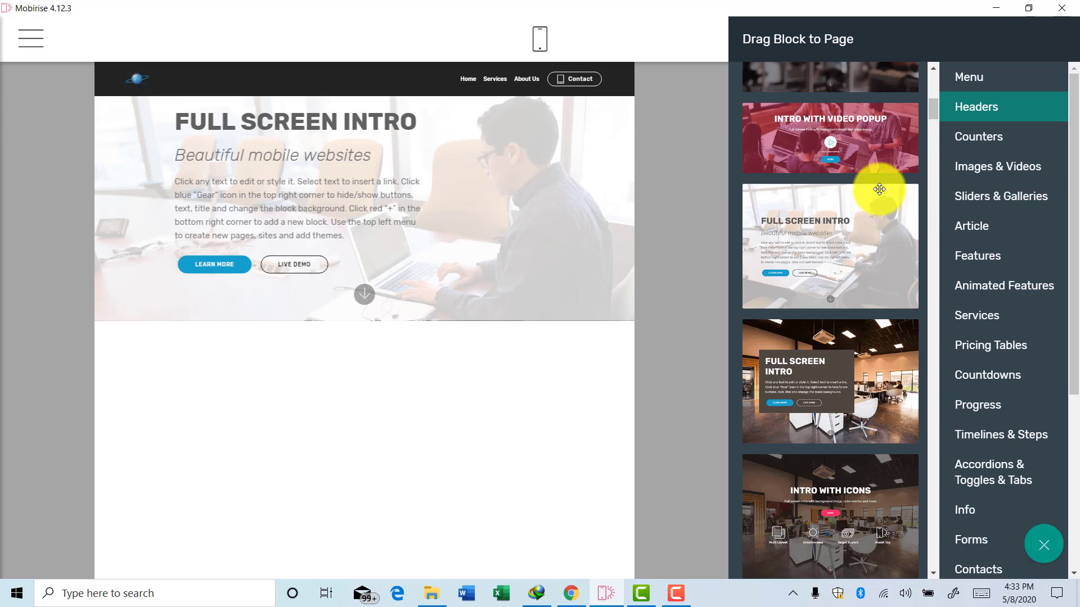
pyautogui.moveTo(1076, 152); pyautogui.dragTo(1062, 315)
pyautogui.click(1011, 294)
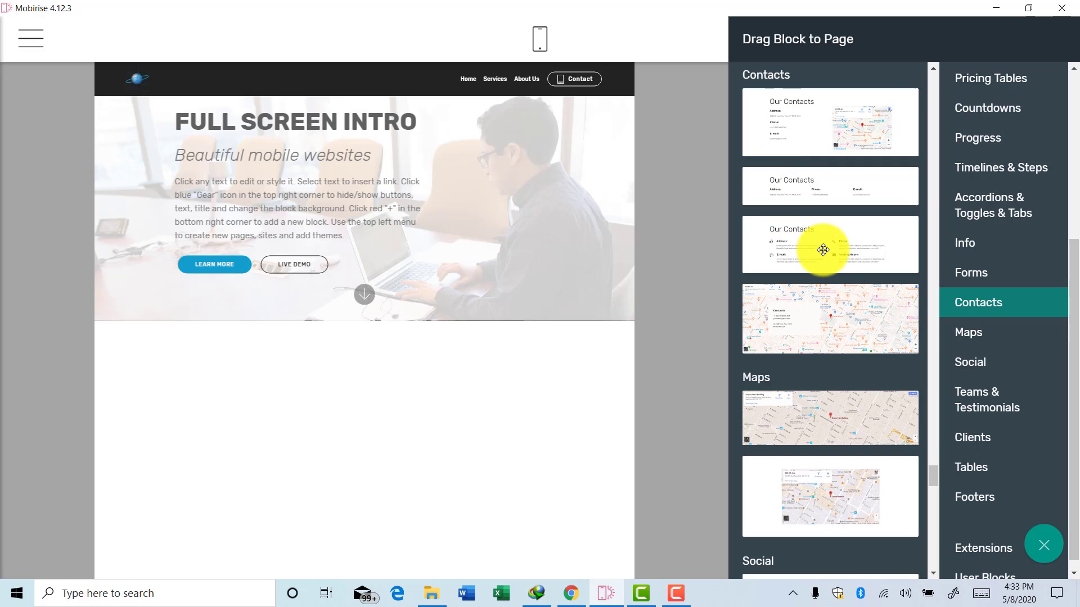
pyautogui.moveTo(823, 249); pyautogui.dragTo(406, 362)
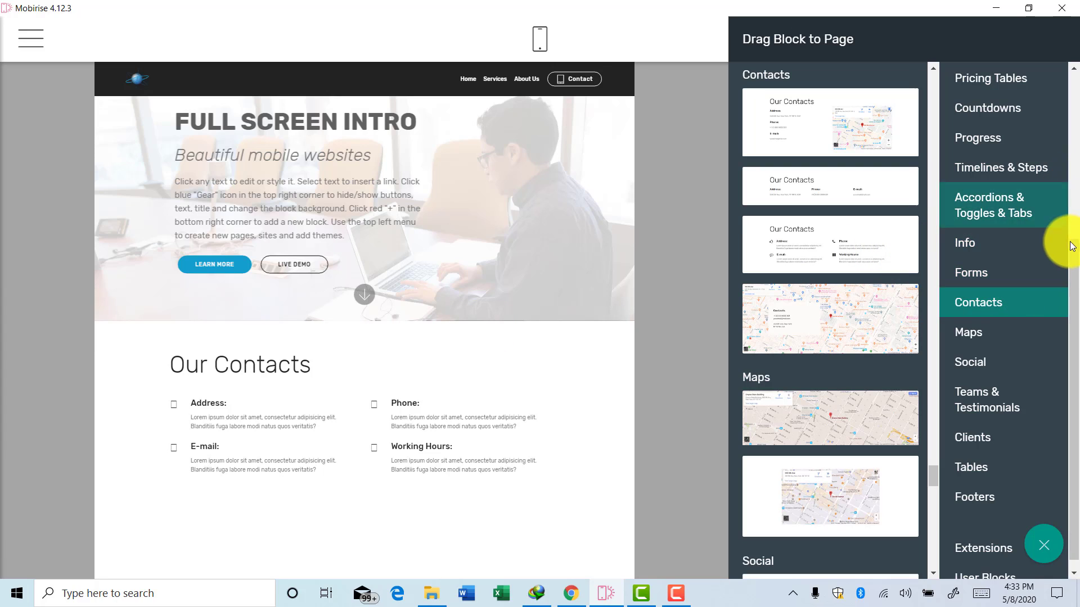
# Add the Contact Form block with name, email, phone and message fields below the Our Contacts block.
pyautogui.scroll(-1, 1072, 277)
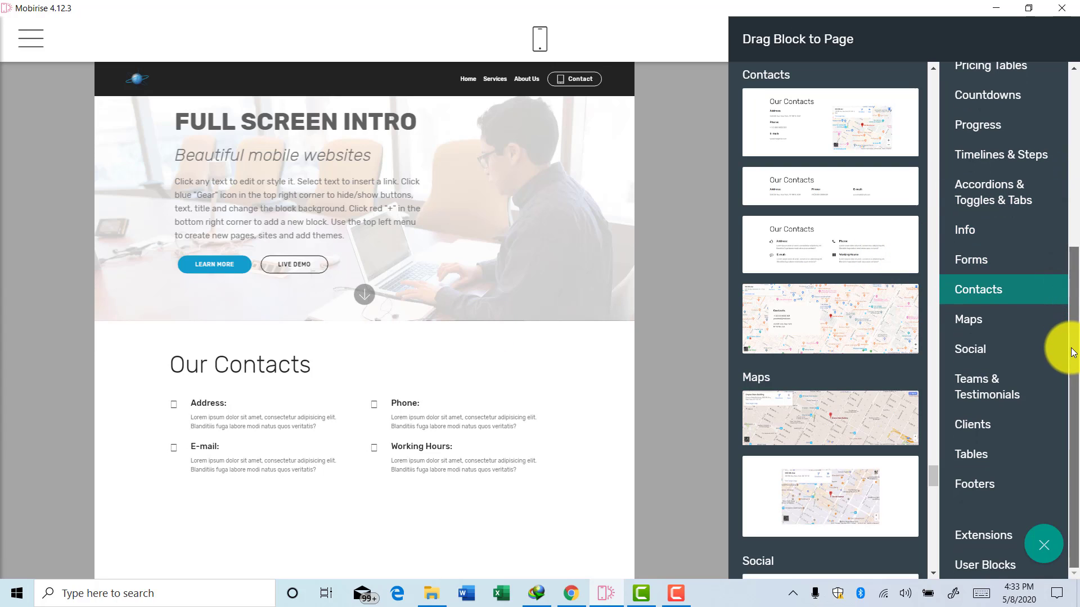
pyautogui.click(978, 260)
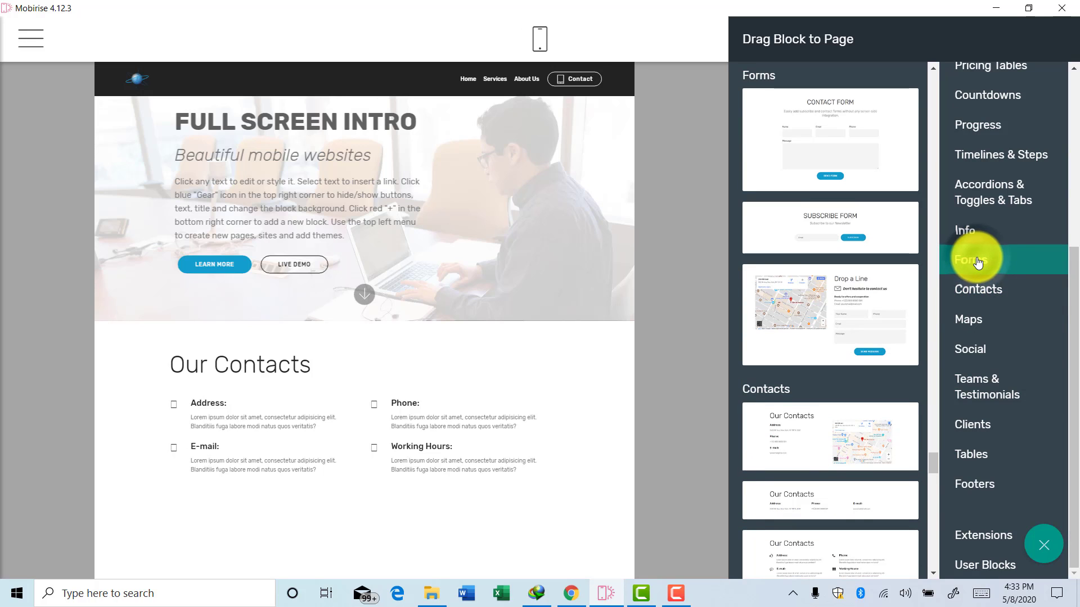
pyautogui.click(820, 138)
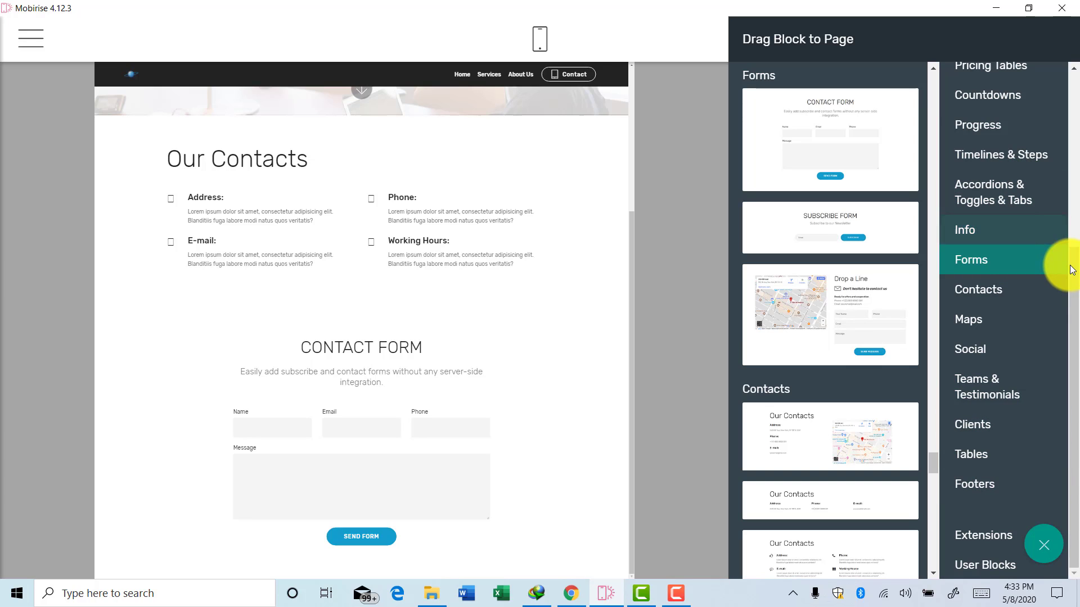
# Add the Share This Page social block with six coloured icons below the contact form and finish adding blocks.
pyautogui.moveTo(1075, 254); pyautogui.dragTo(1024, 308)
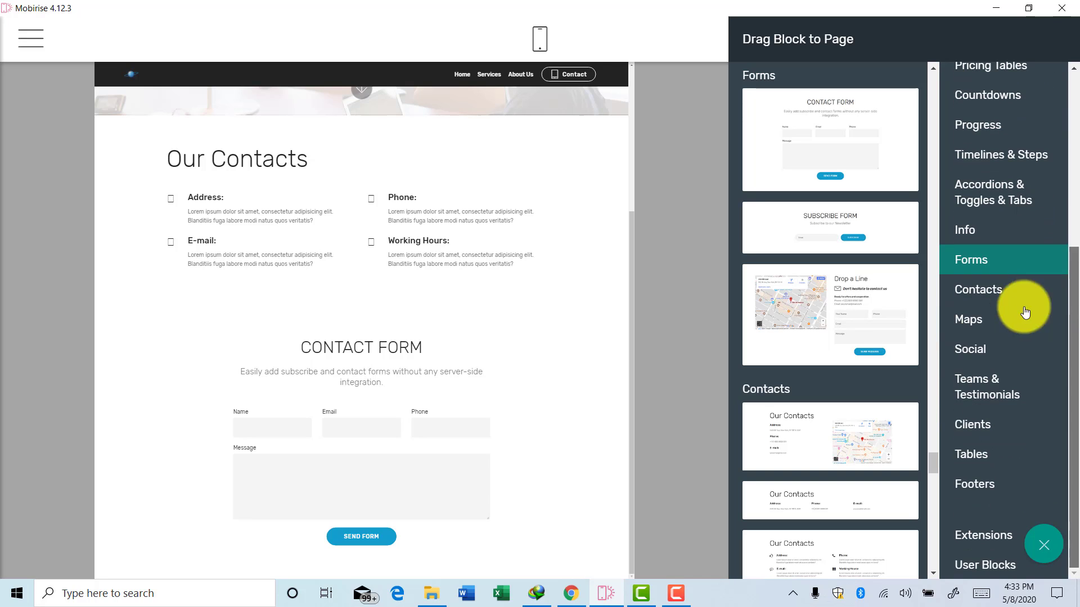
pyautogui.click(968, 350)
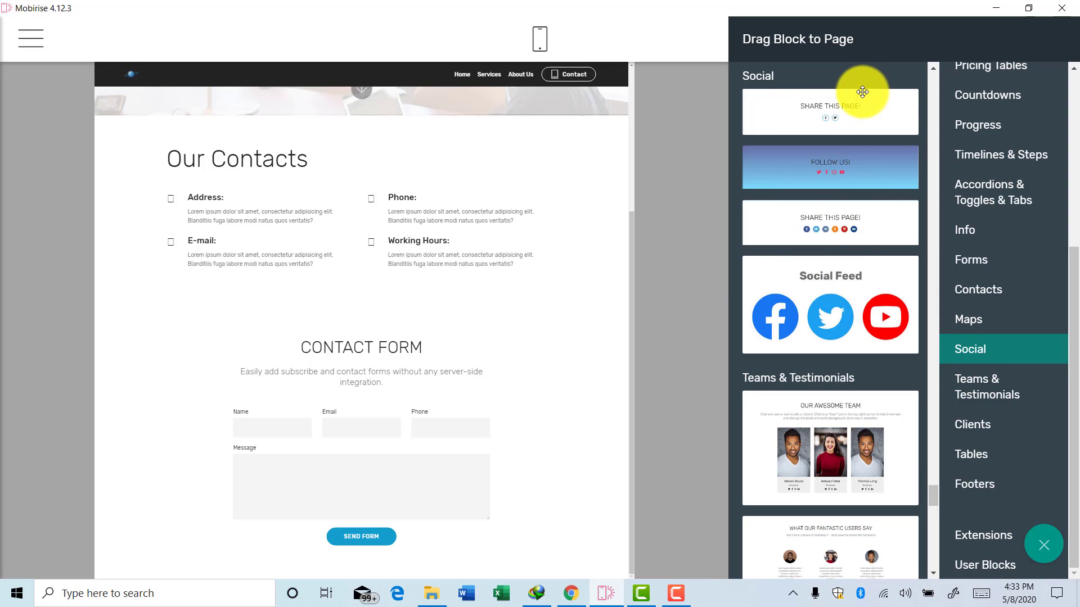
pyautogui.click(815, 229)
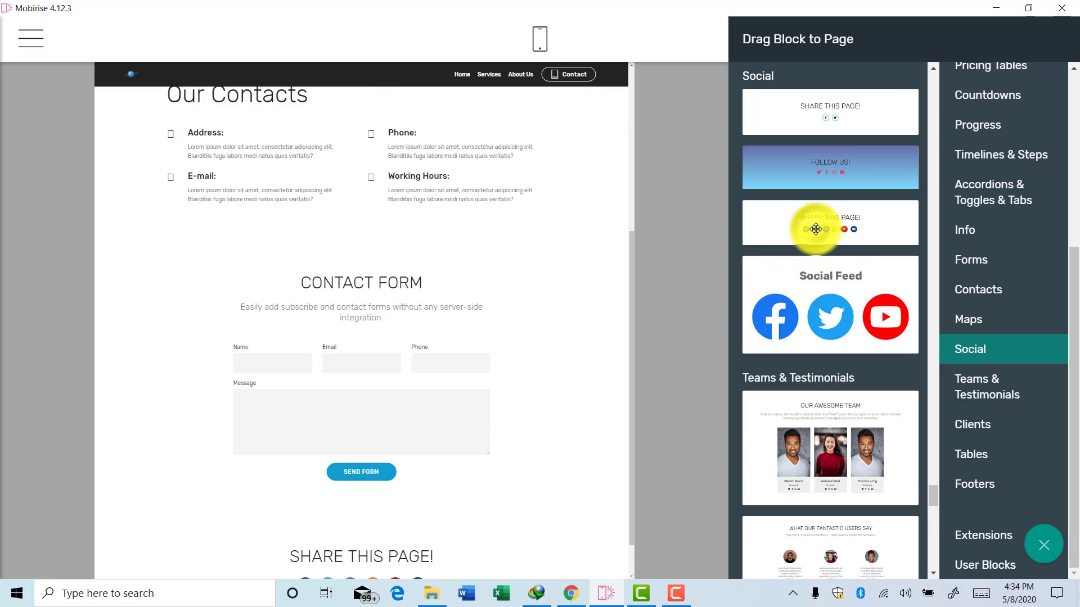
pyautogui.click(525, 442)
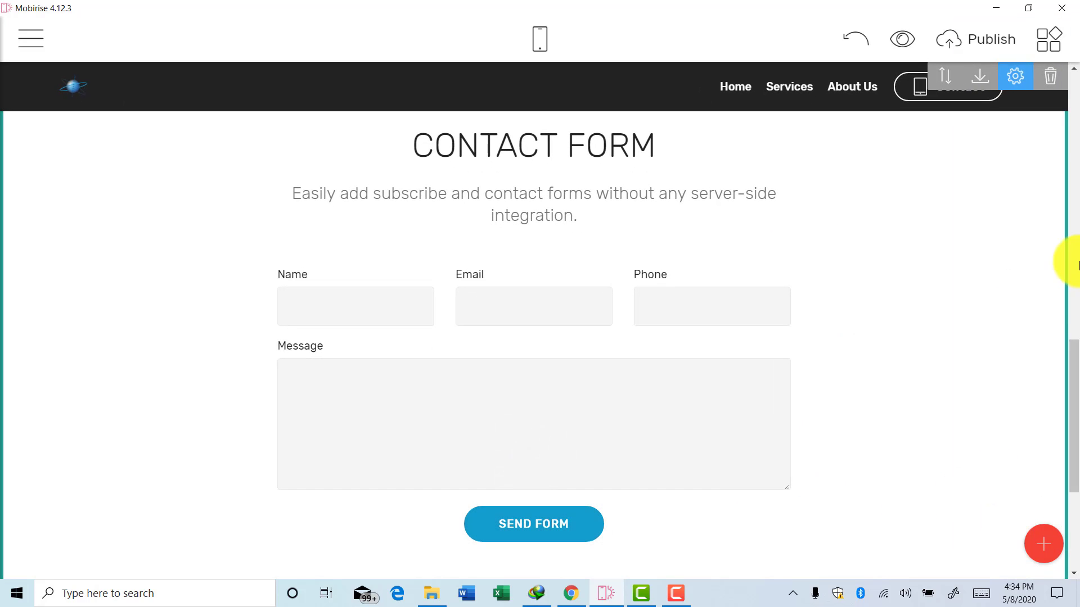
pyautogui.moveTo(1075, 368); pyautogui.dragTo(1070, 436)
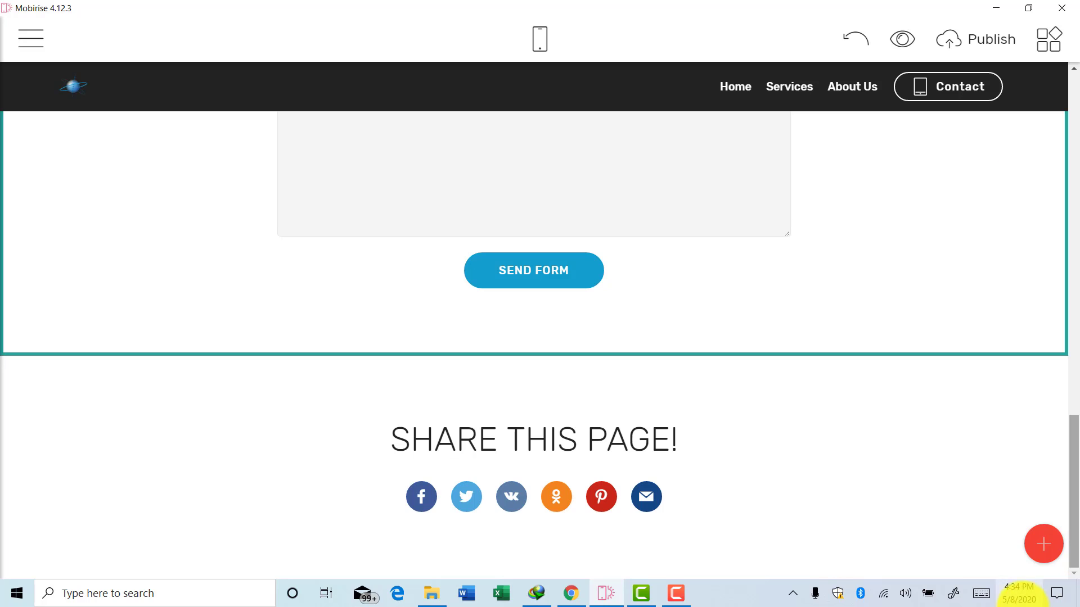
pyautogui.click(1042, 546)
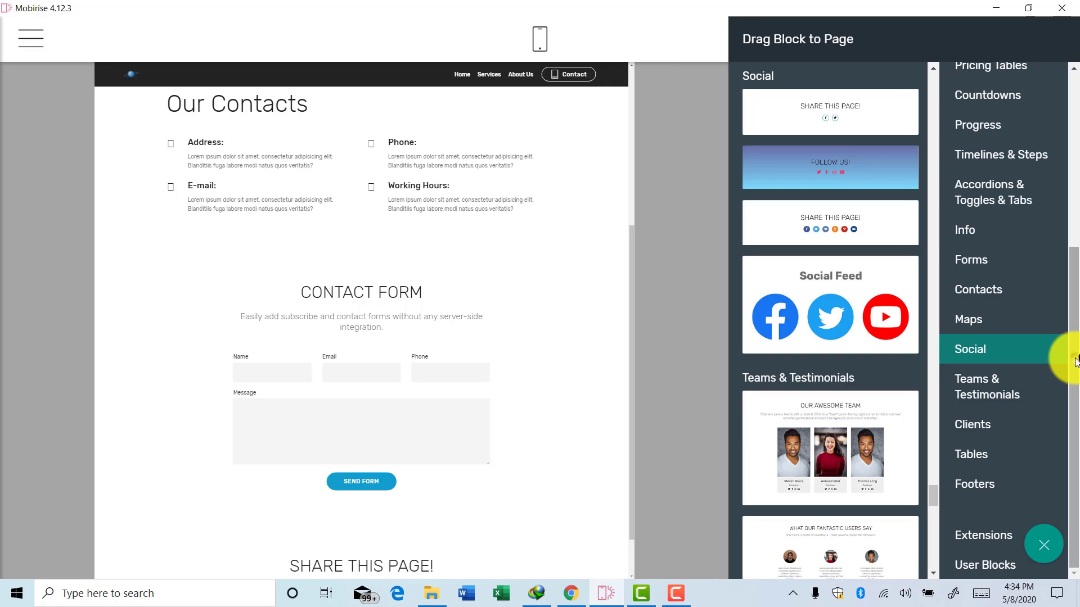
pyautogui.click(970, 484)
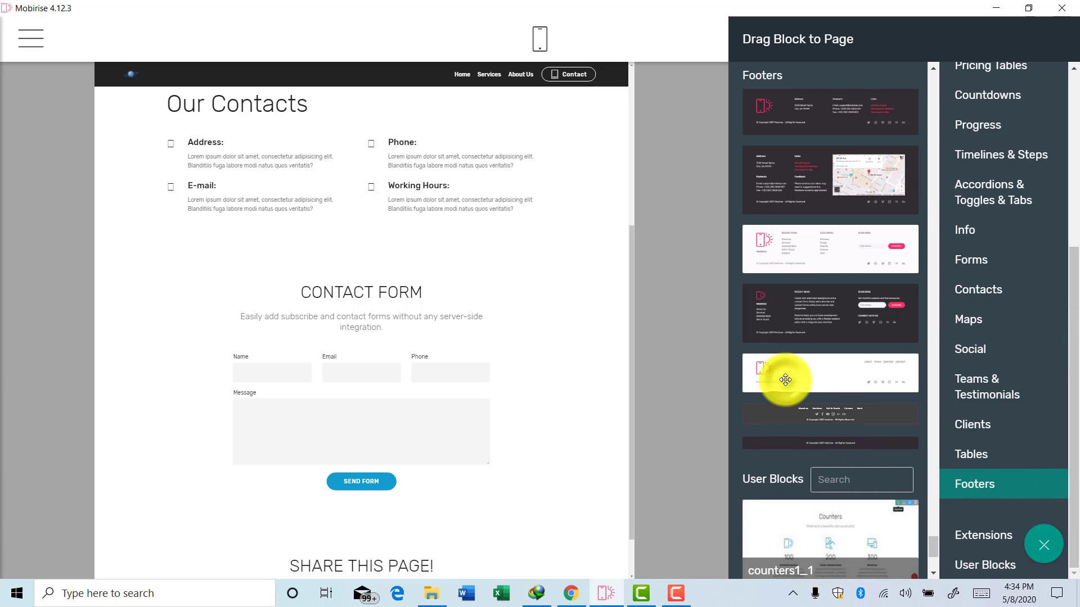
pyautogui.moveTo(785, 380); pyautogui.dragTo(534, 364)
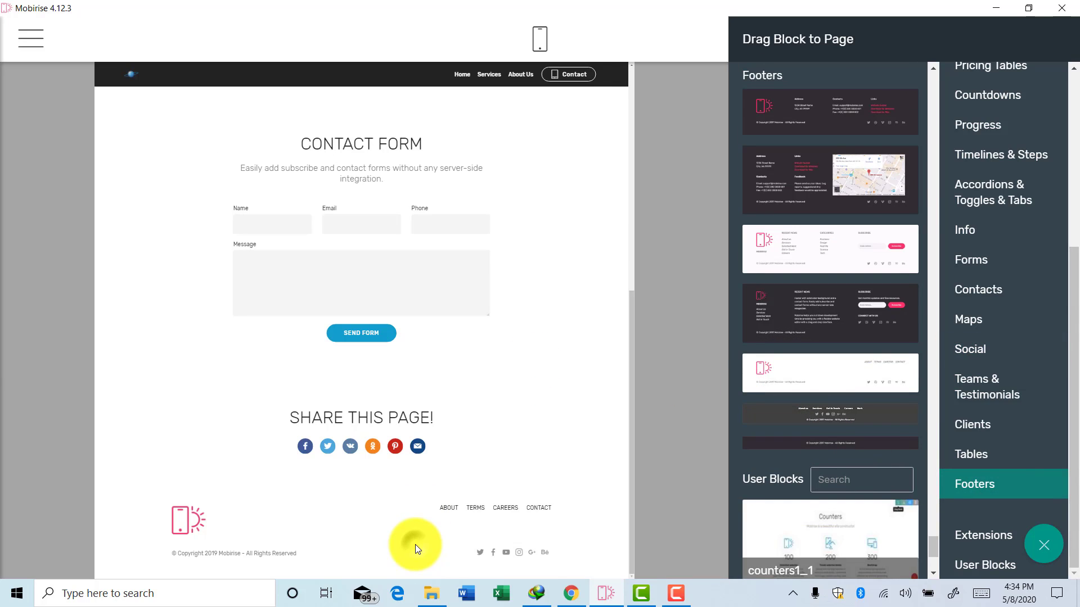
pyautogui.click(415, 544)
pyautogui.moveTo(1077, 465); pyautogui.dragTo(1078, 511)
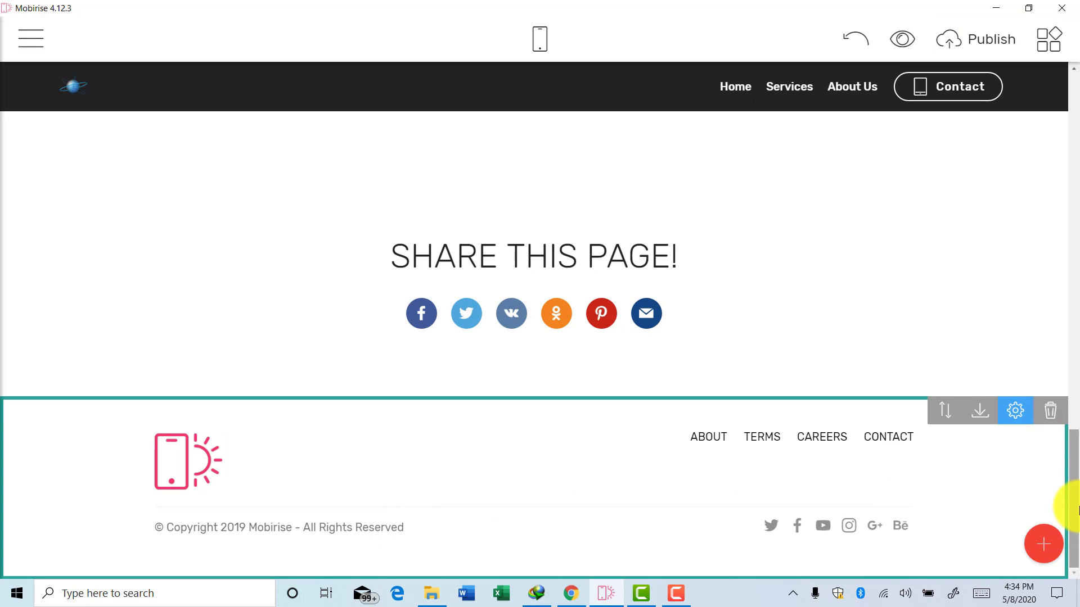
pyautogui.click(1051, 410)
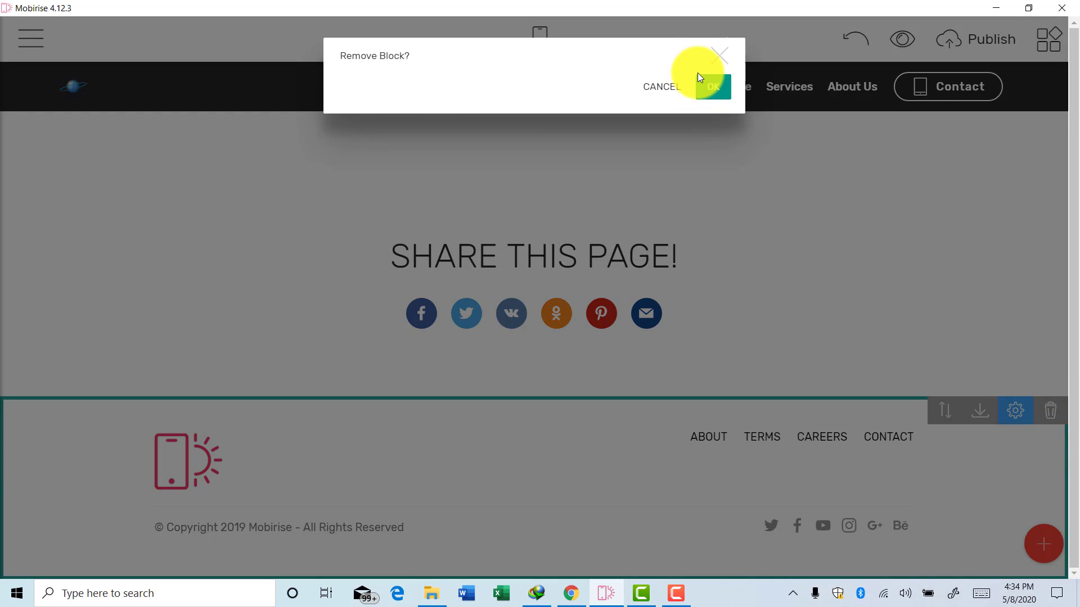
pyautogui.click(710, 87)
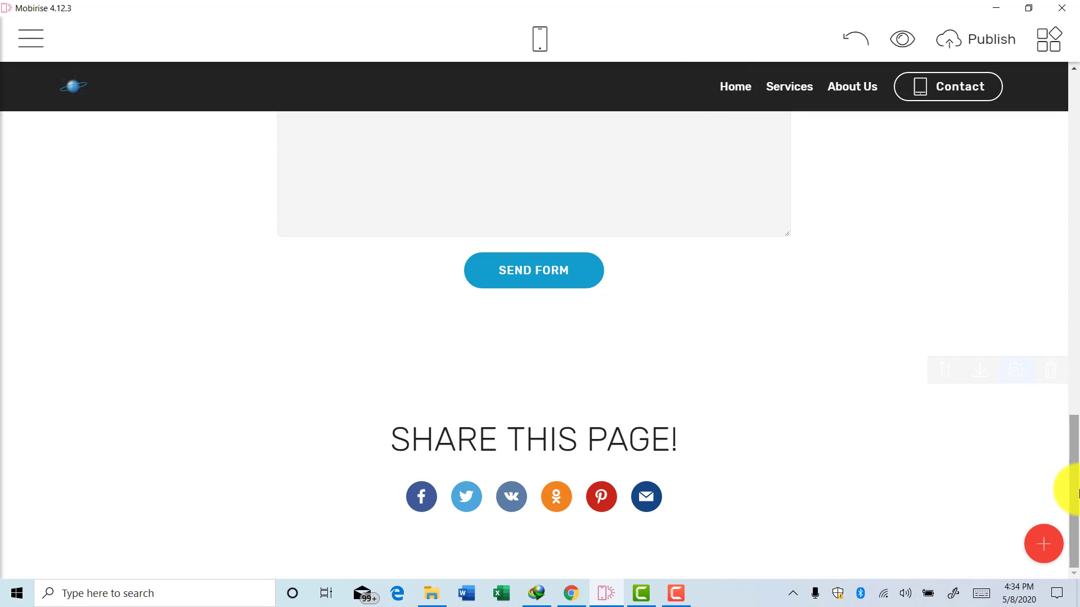
# Switch from the Contact page to the Home page for editing.
pyautogui.moveTo(1071, 485); pyautogui.dragTo(1072, 115)
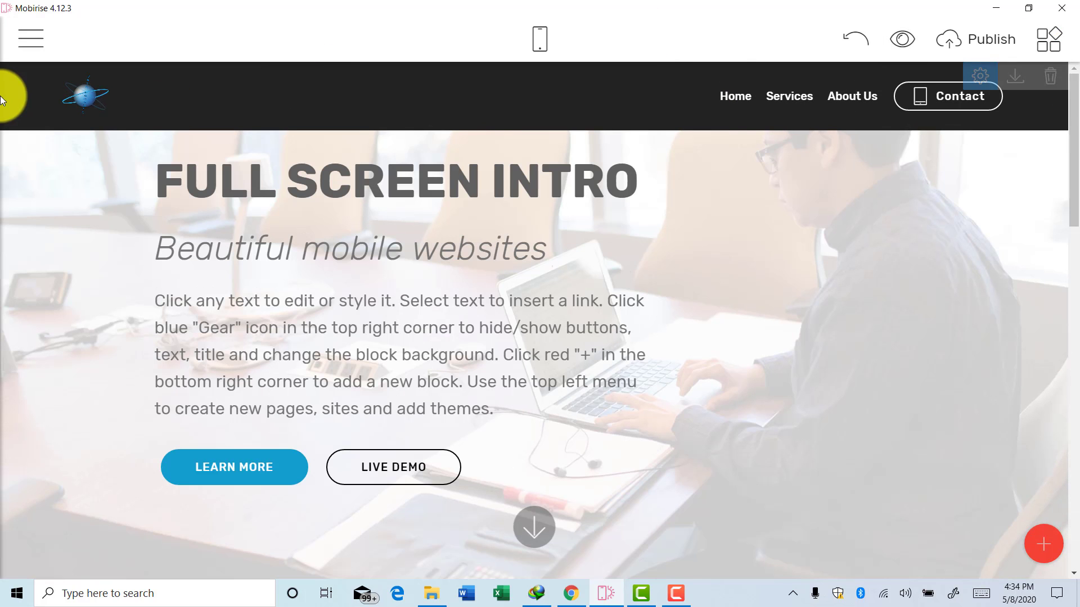
pyautogui.click(31, 38)
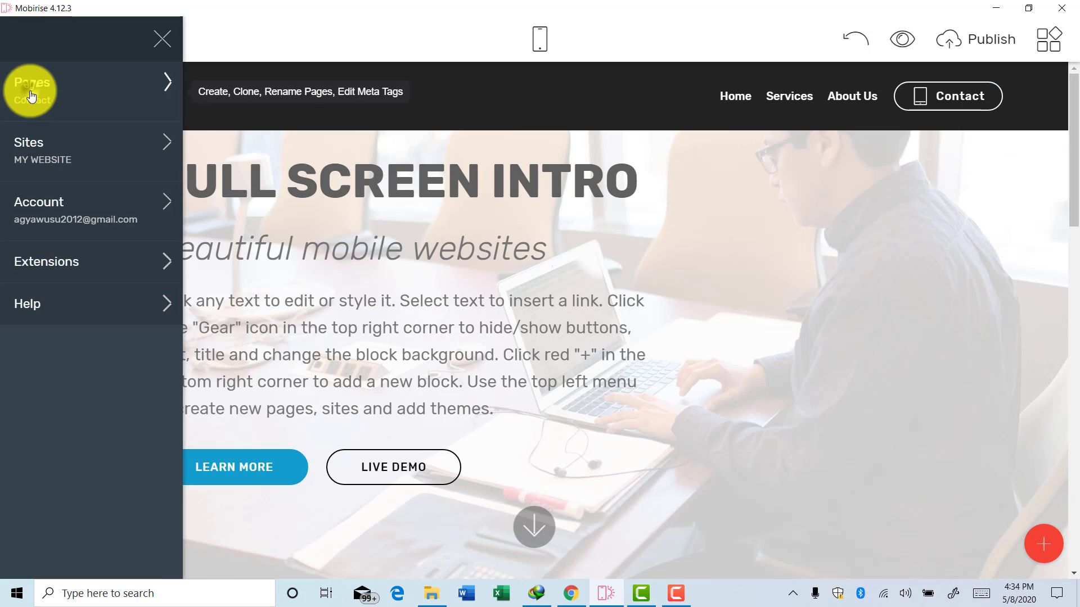
pyautogui.click(31, 95)
pyautogui.click(255, 131)
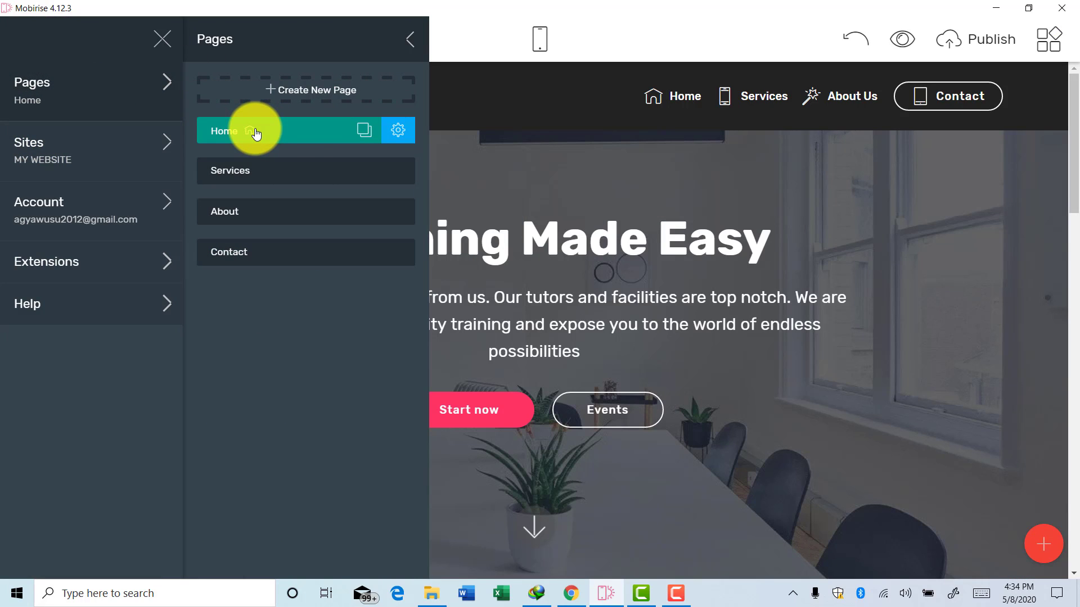
pyautogui.click(674, 194)
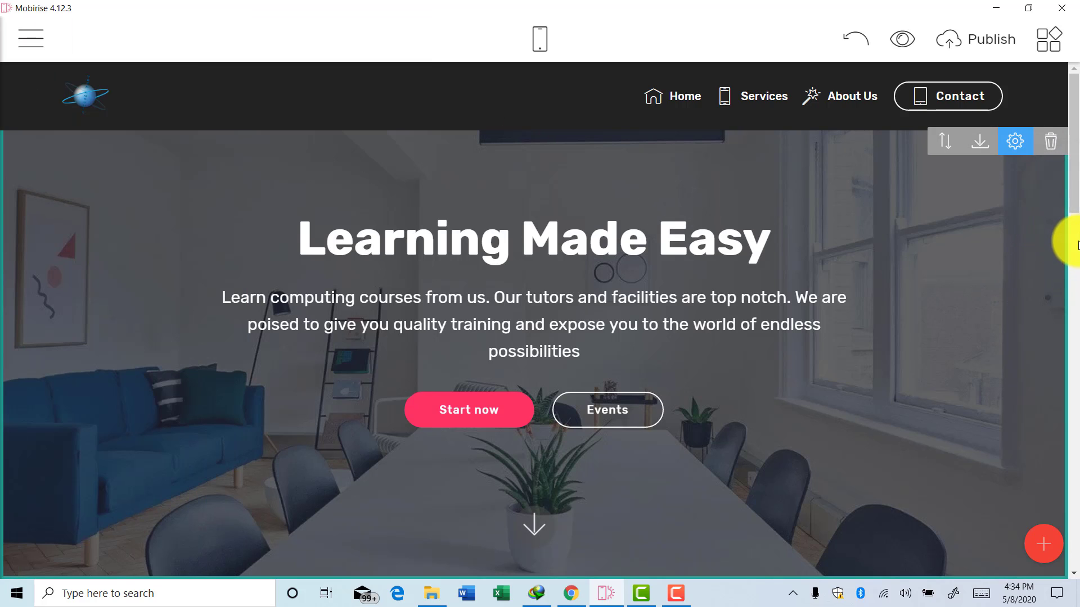
# Save the dark footer block of the Home page as a user block named "my footer".
pyautogui.moveTo(1071, 293); pyautogui.dragTo(1049, 559)
pyautogui.moveTo(641, 446)
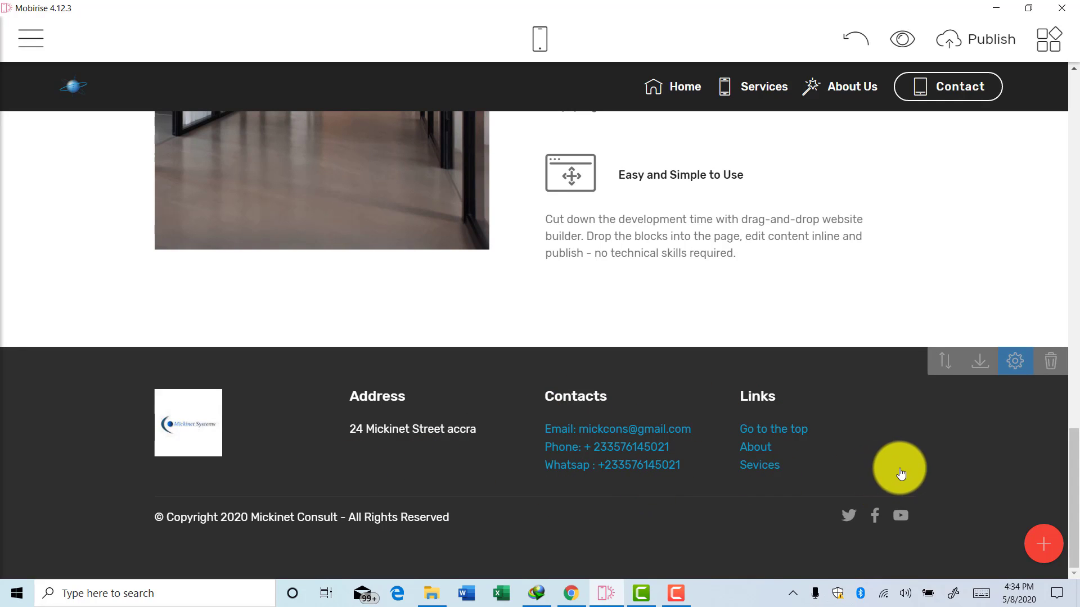
pyautogui.click(984, 365)
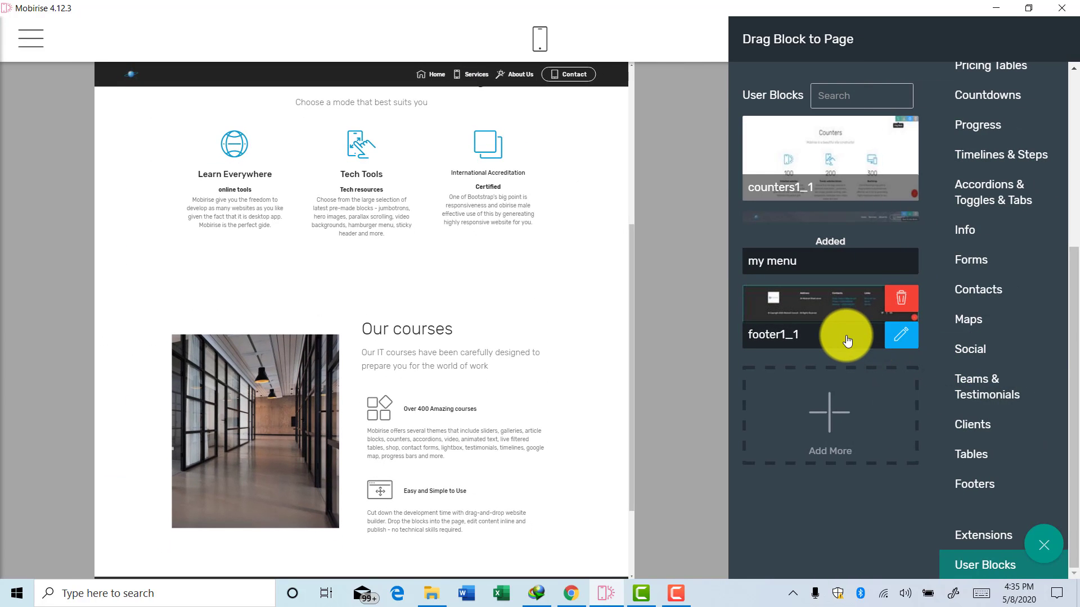
pyautogui.click(847, 340)
pyautogui.write('my')
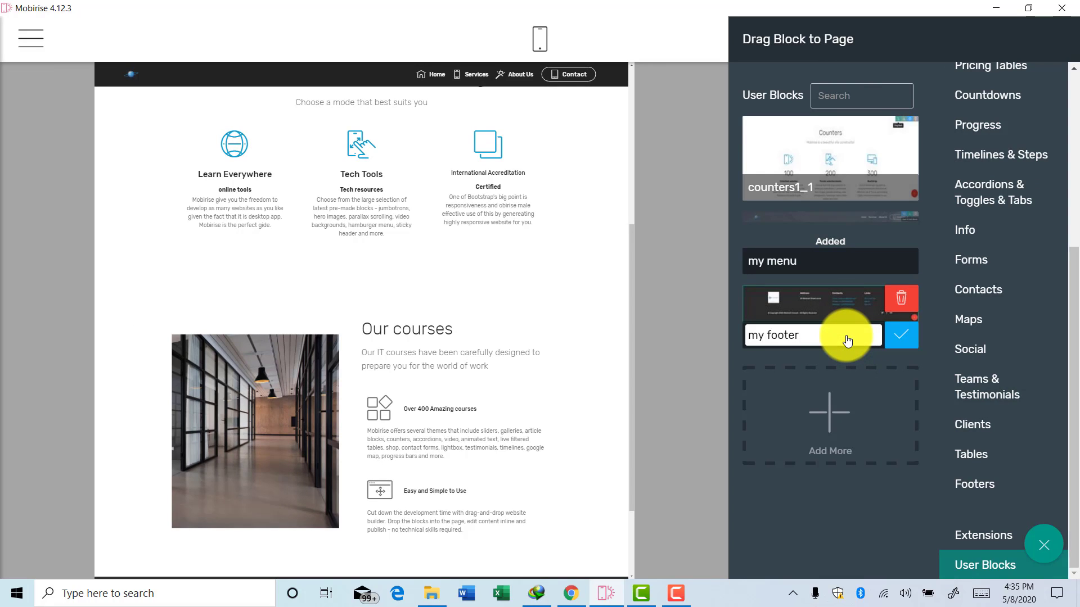
pyautogui.write(' footer')
pyautogui.click(901, 336)
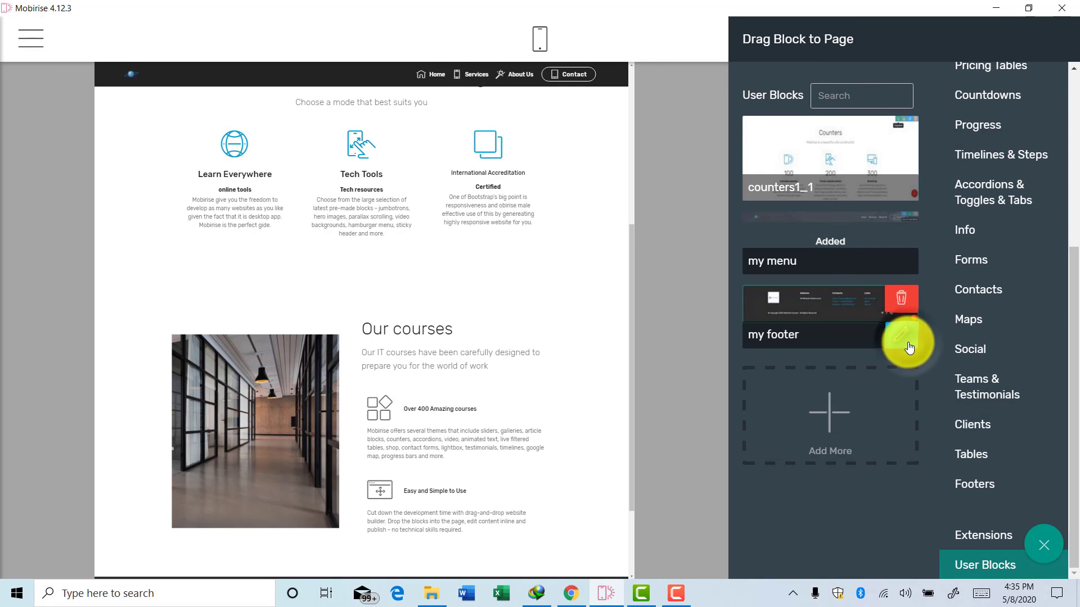
# Leave the block library and reopen the Contact page for editing.
pyautogui.click(203, 268)
pyautogui.click(31, 38)
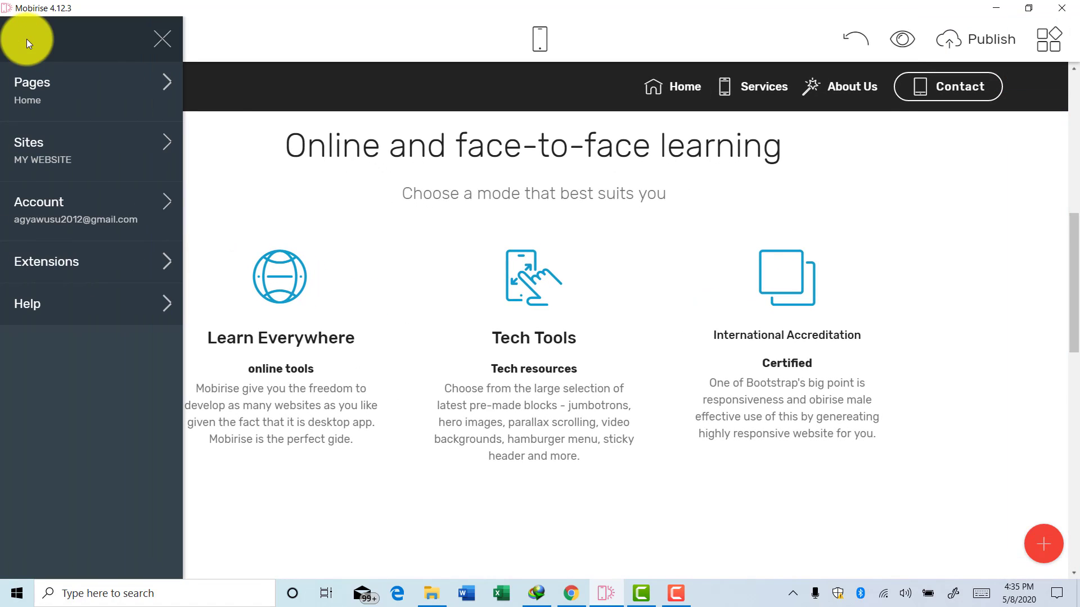
pyautogui.click(32, 82)
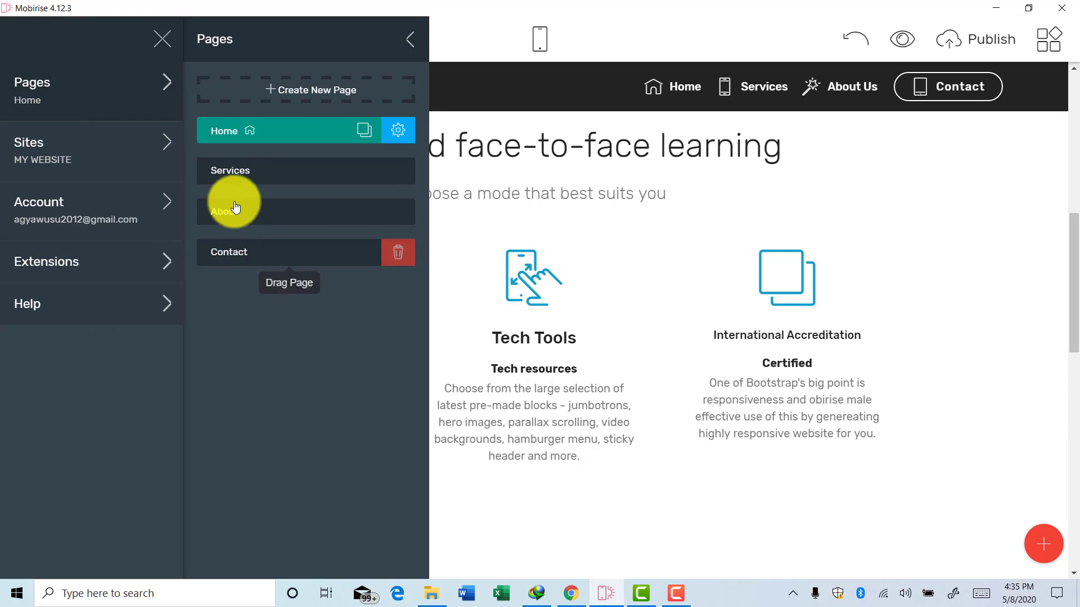
pyautogui.click(225, 253)
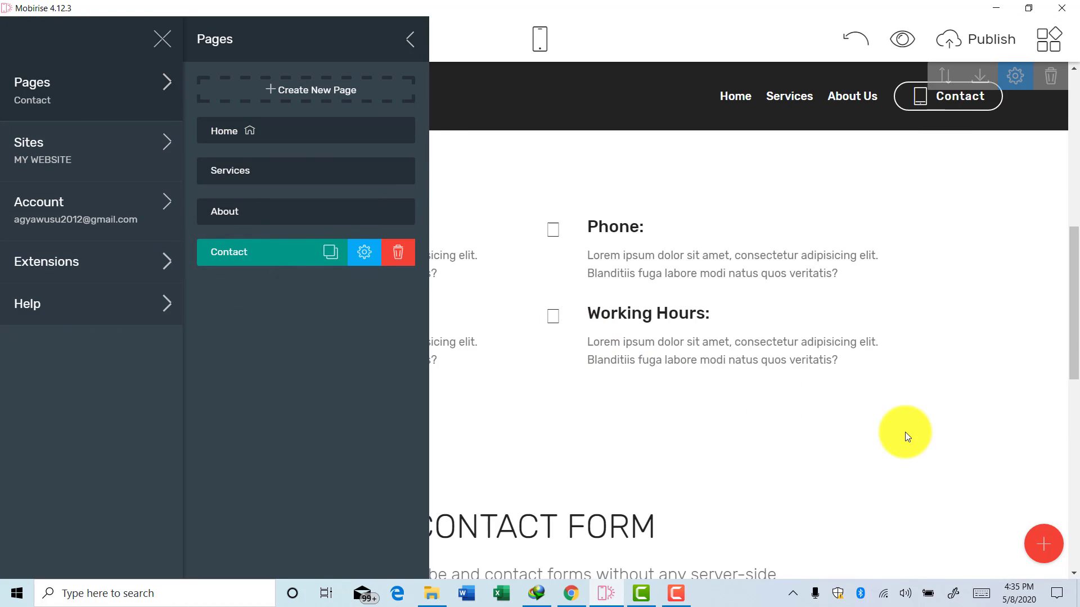
pyautogui.click(905, 432)
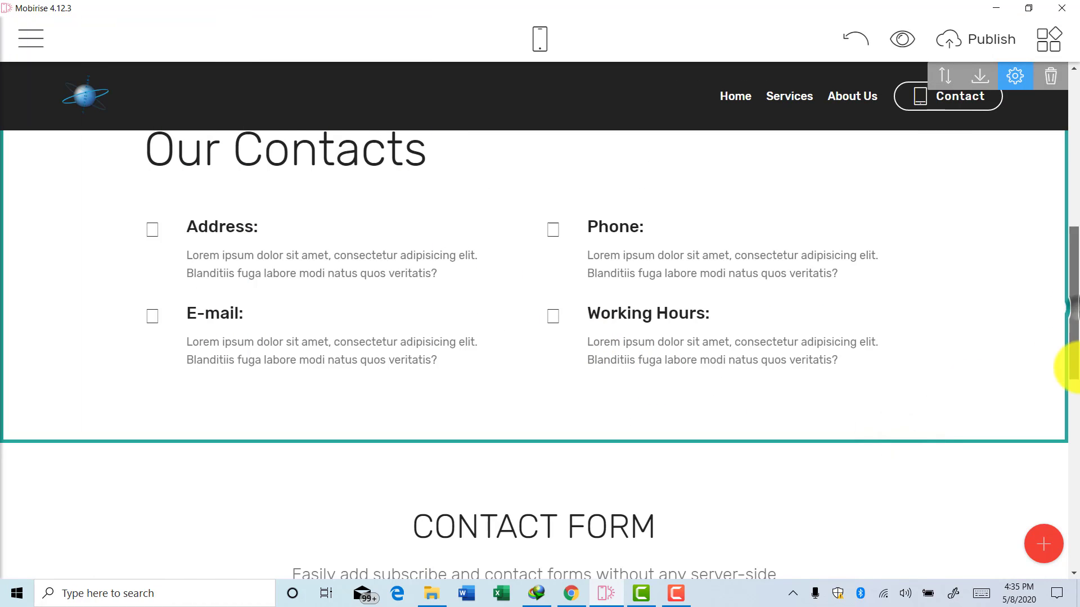
# Add the saved "my footer" user block below the Share This Page block and finish adding blocks.
pyautogui.moveTo(1072, 369); pyautogui.dragTo(1071, 475)
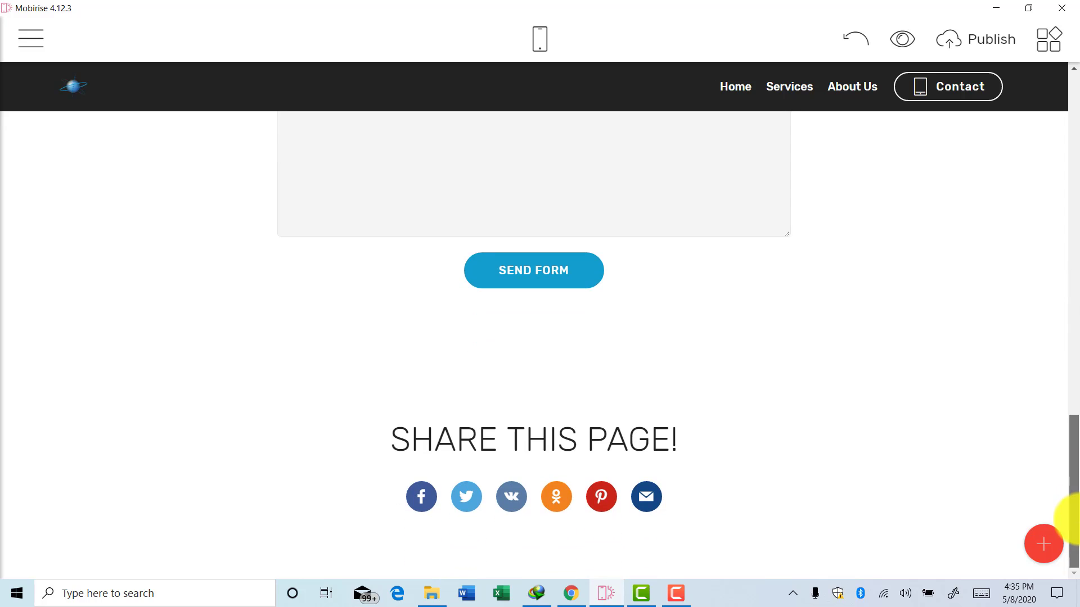
pyautogui.click(1050, 549)
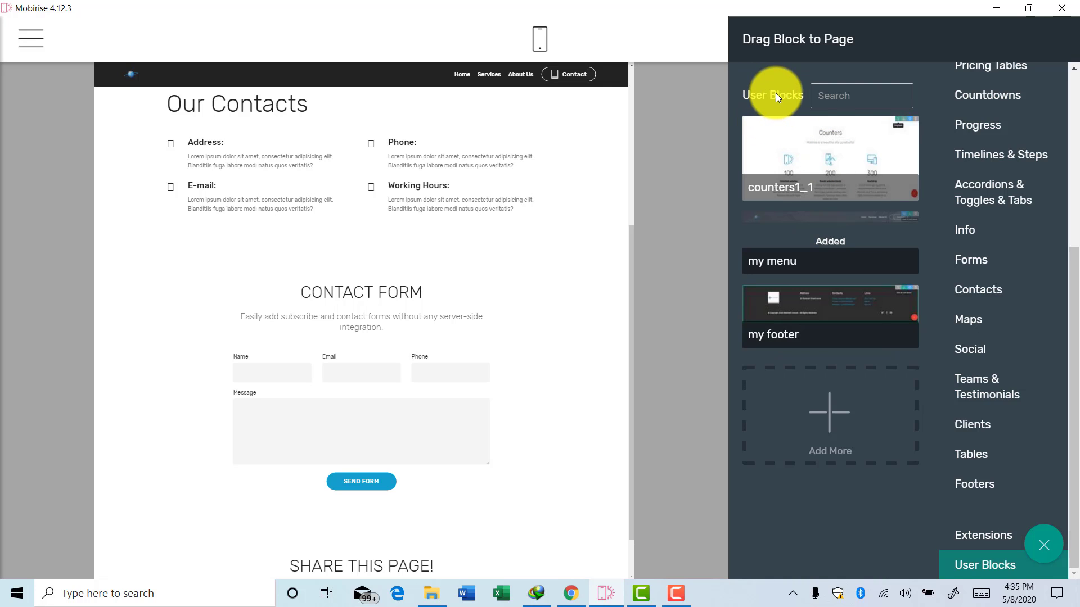
pyautogui.click(961, 128)
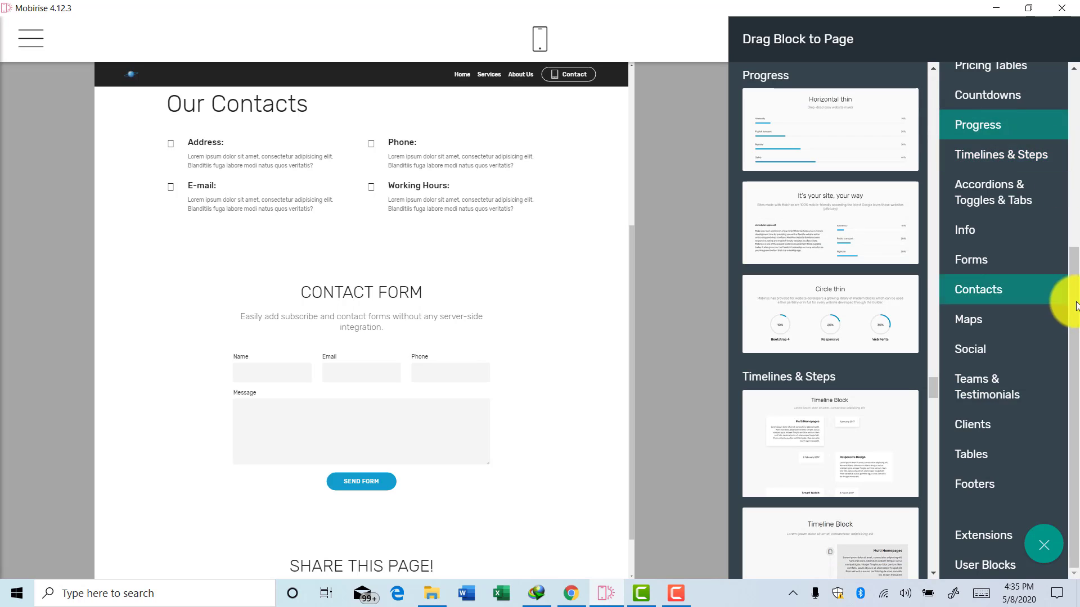
pyautogui.moveTo(1076, 398); pyautogui.dragTo(1076, 542)
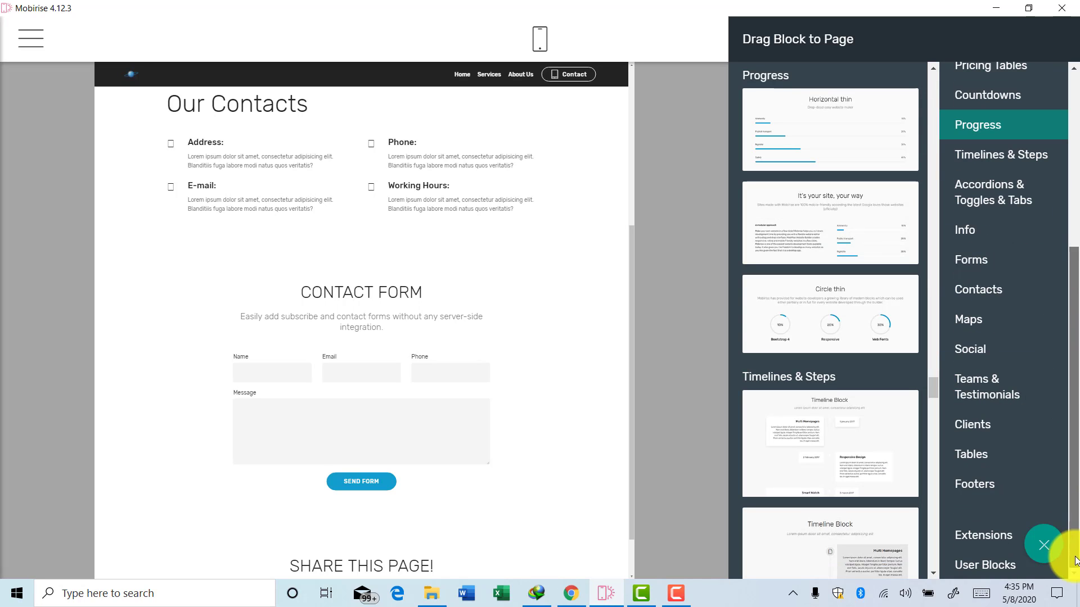
pyautogui.click(975, 574)
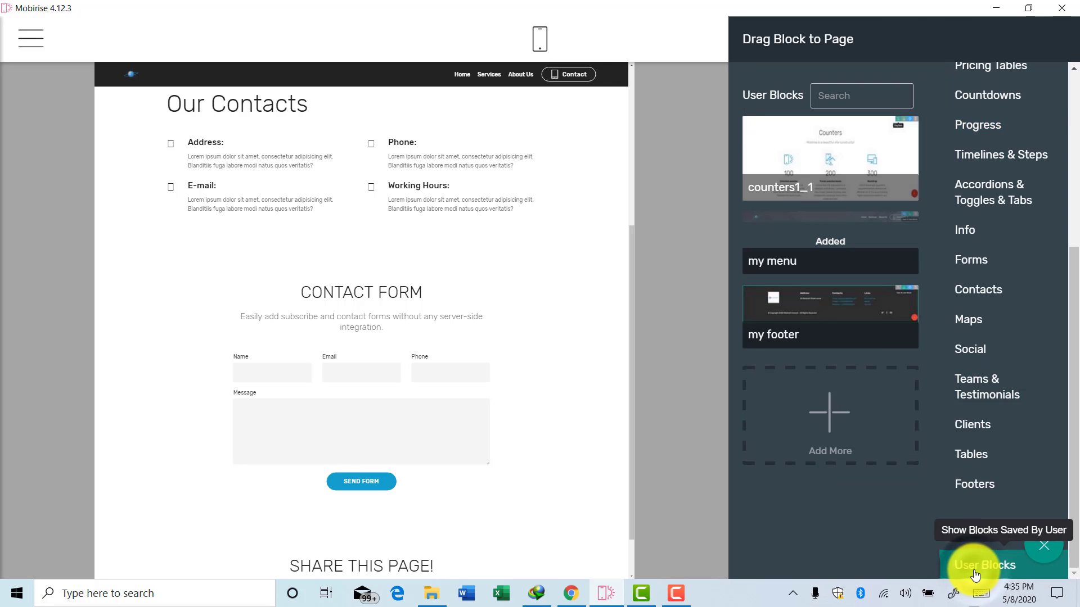
pyautogui.click(779, 342)
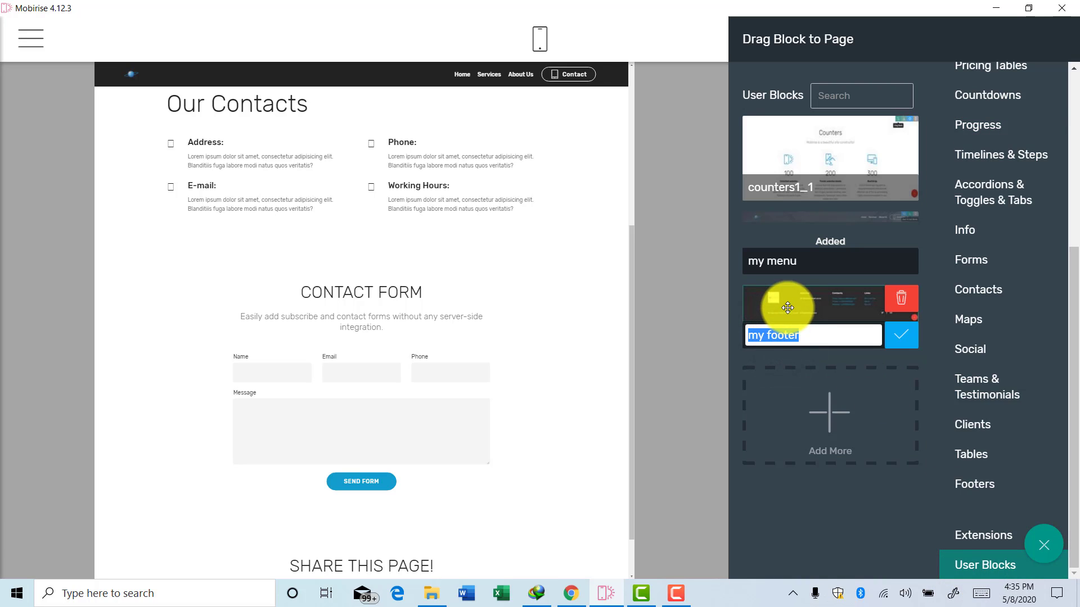
pyautogui.scroll(-3, 787, 307)
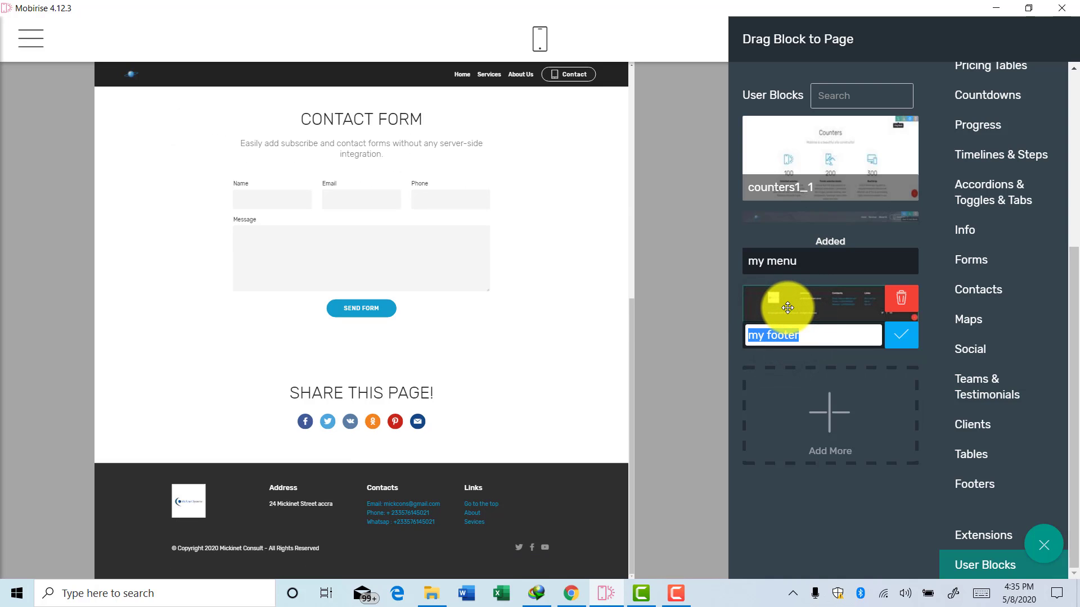
pyautogui.click(602, 316)
pyautogui.click(602, 320)
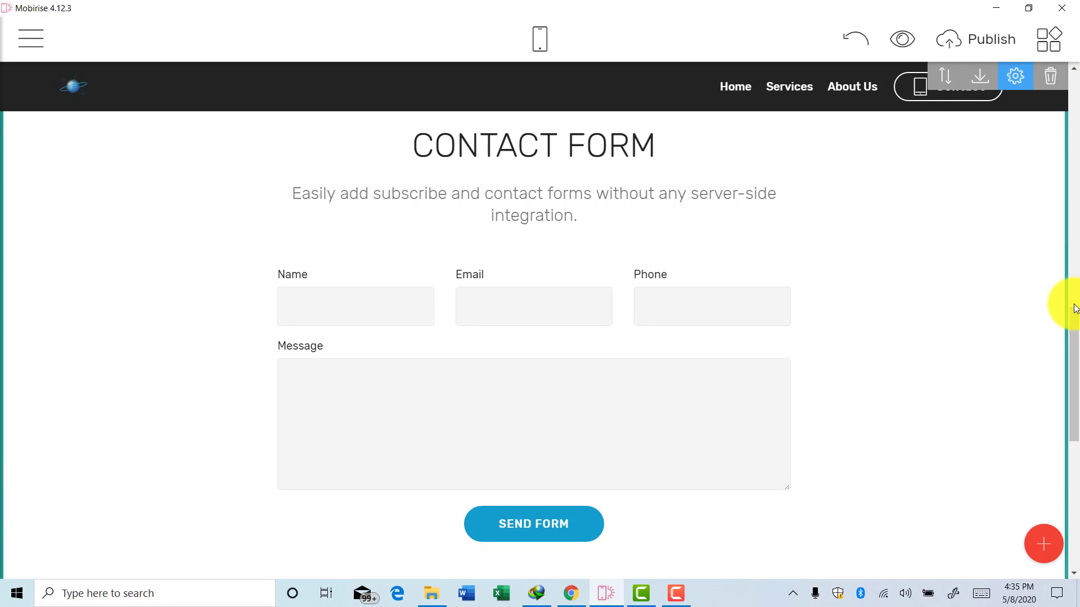
# Replace the placeholder text under Address in the Our Contacts block with the company's street address.
pyautogui.scroll(7, 1069, 306)
pyautogui.scroll(-13, 1062, 394)
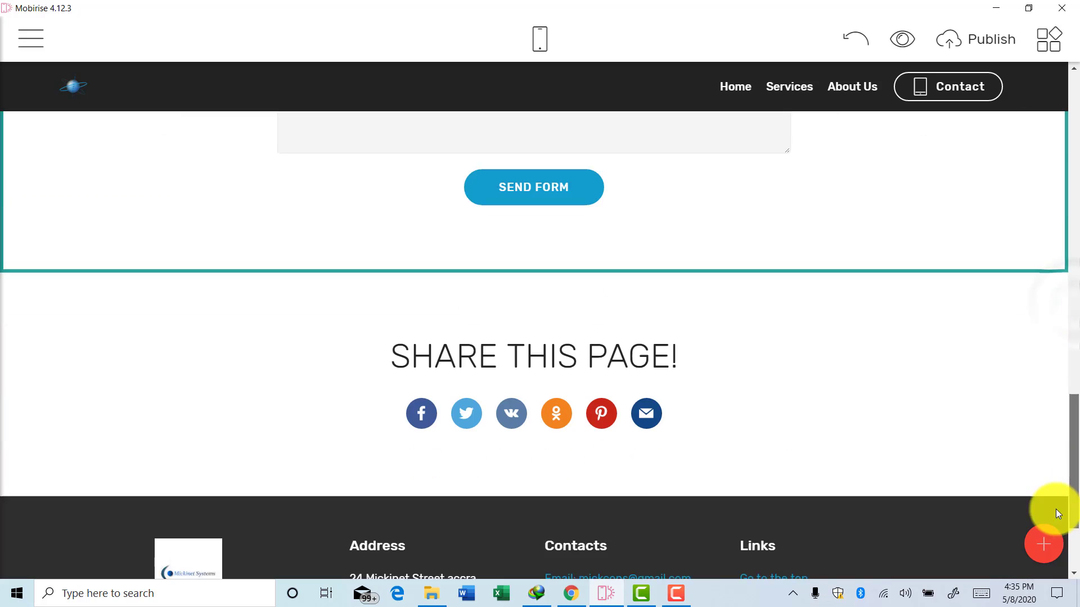
pyautogui.scroll(-3, 1058, 513)
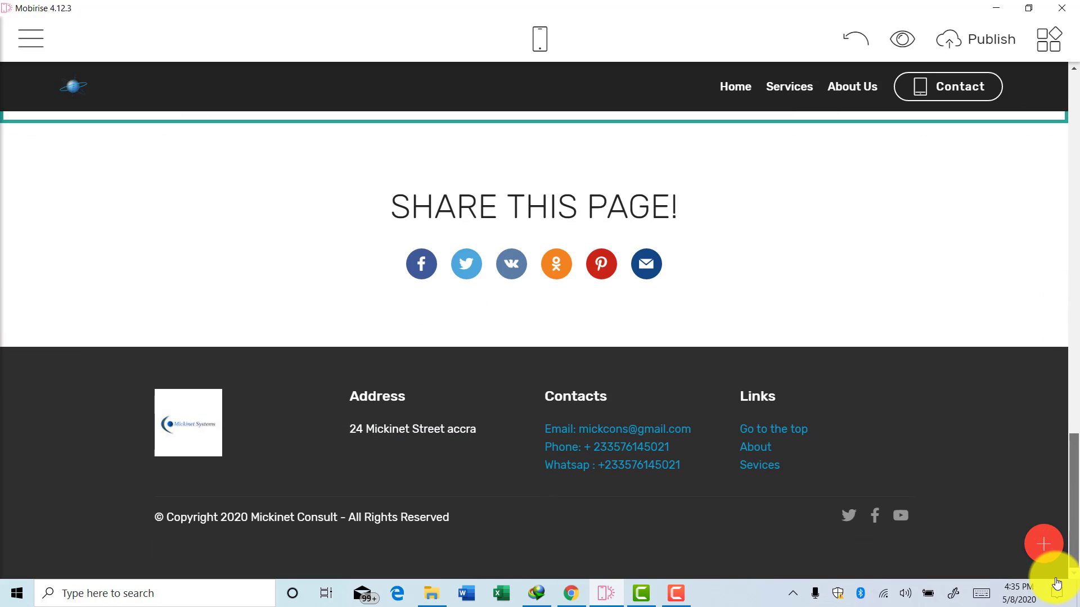
pyautogui.scroll(15, 1055, 540)
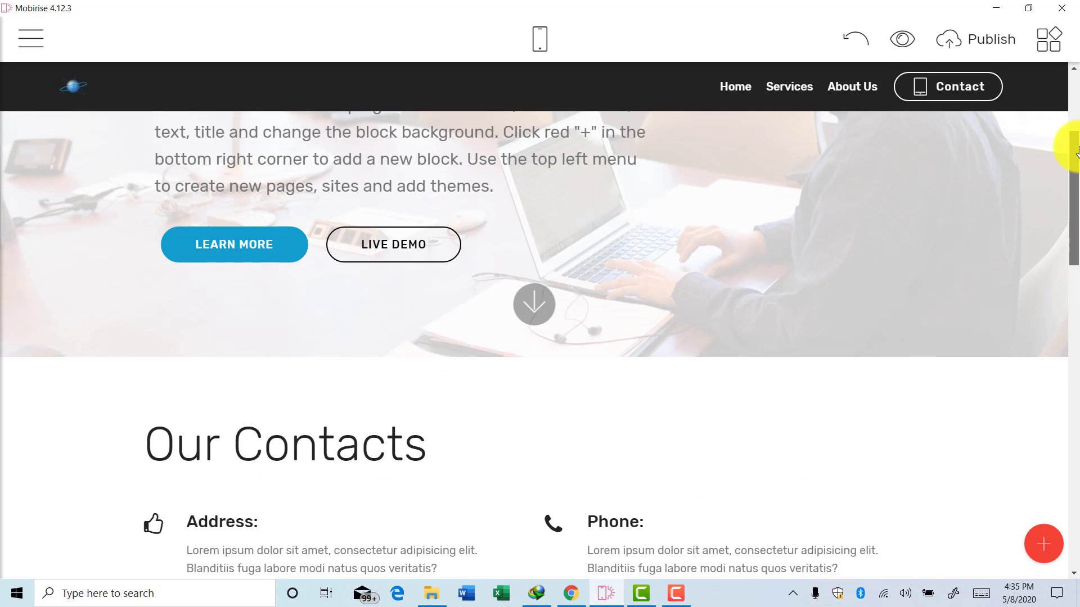
pyautogui.scroll(5, 1066, 135)
pyautogui.scroll(-10, 1061, 234)
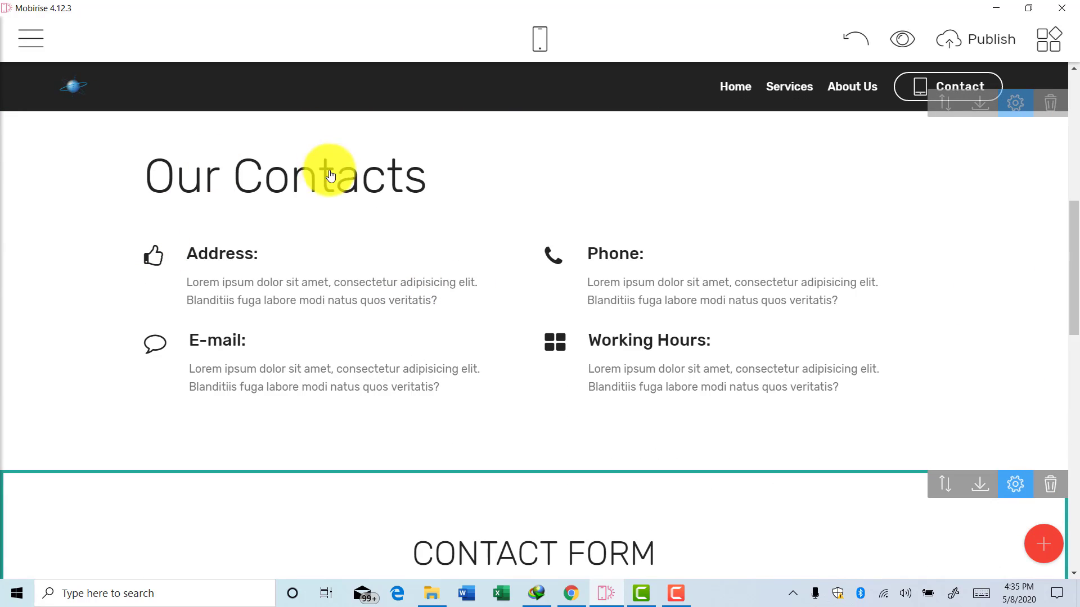
pyautogui.click(291, 288)
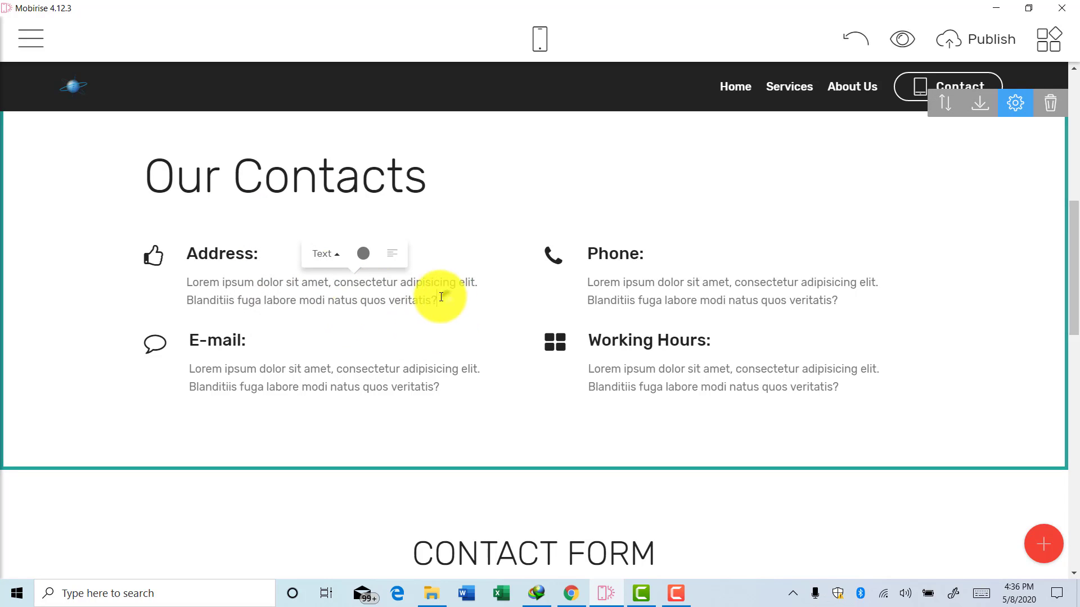
pyautogui.moveTo(442, 295); pyautogui.dragTo(175, 284)
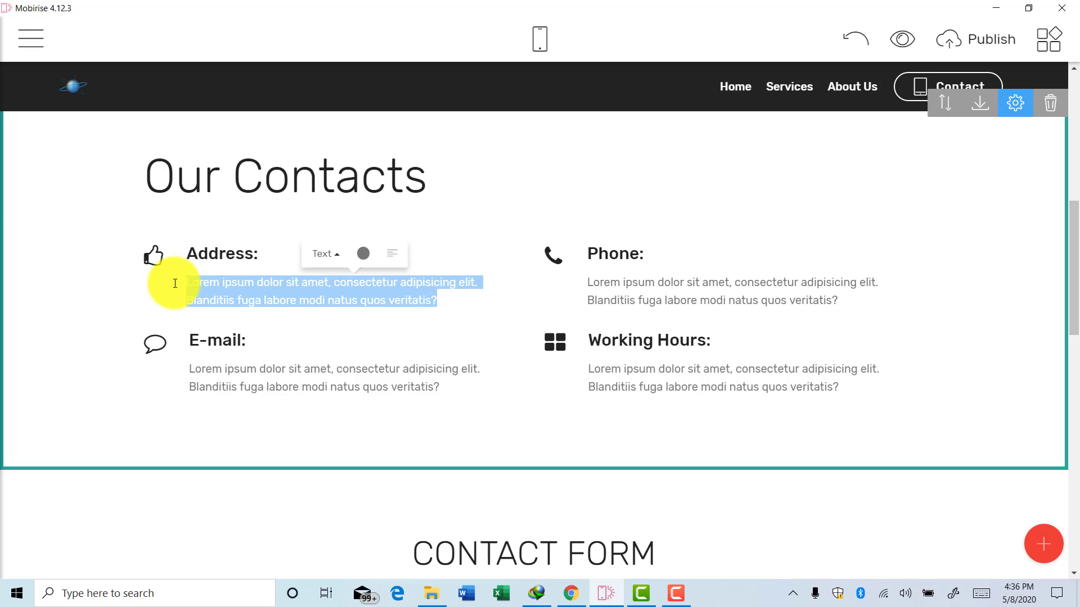
pyautogui.write('Mickinet street')
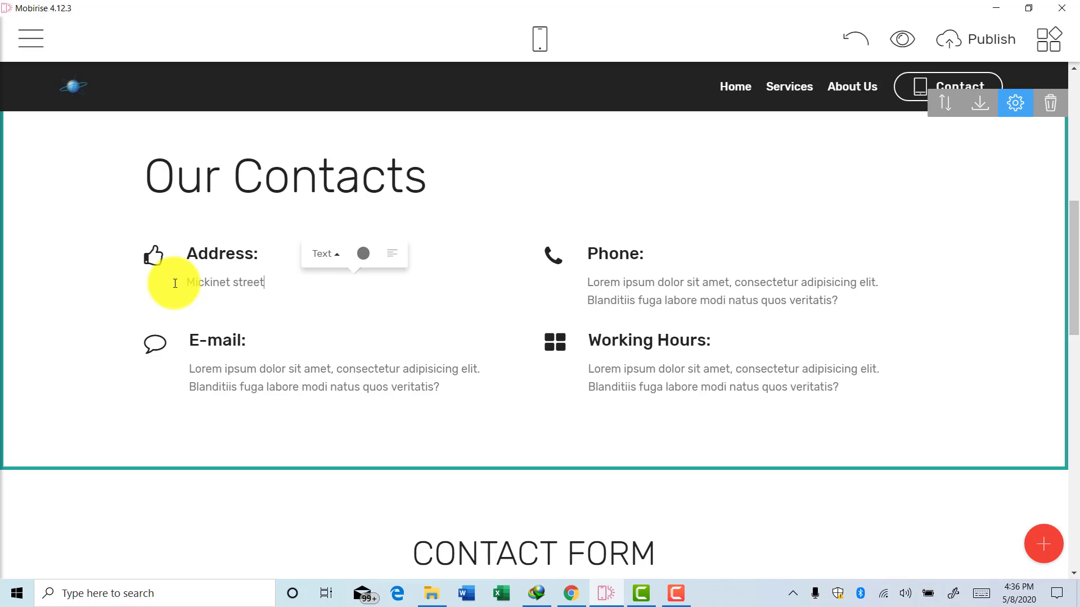
pyautogui.click(631, 300)
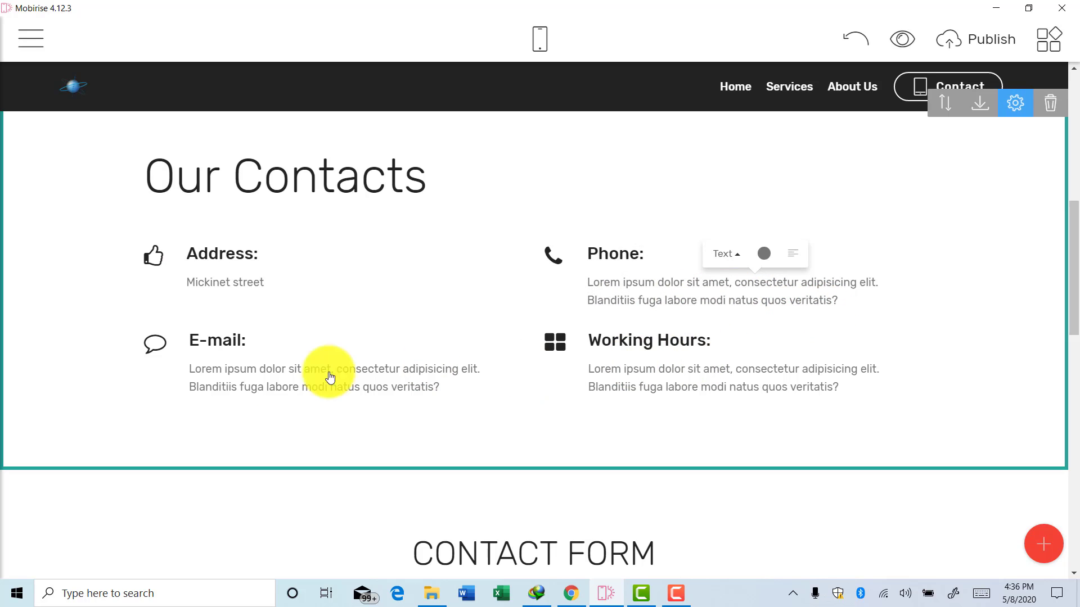
pyautogui.click(314, 378)
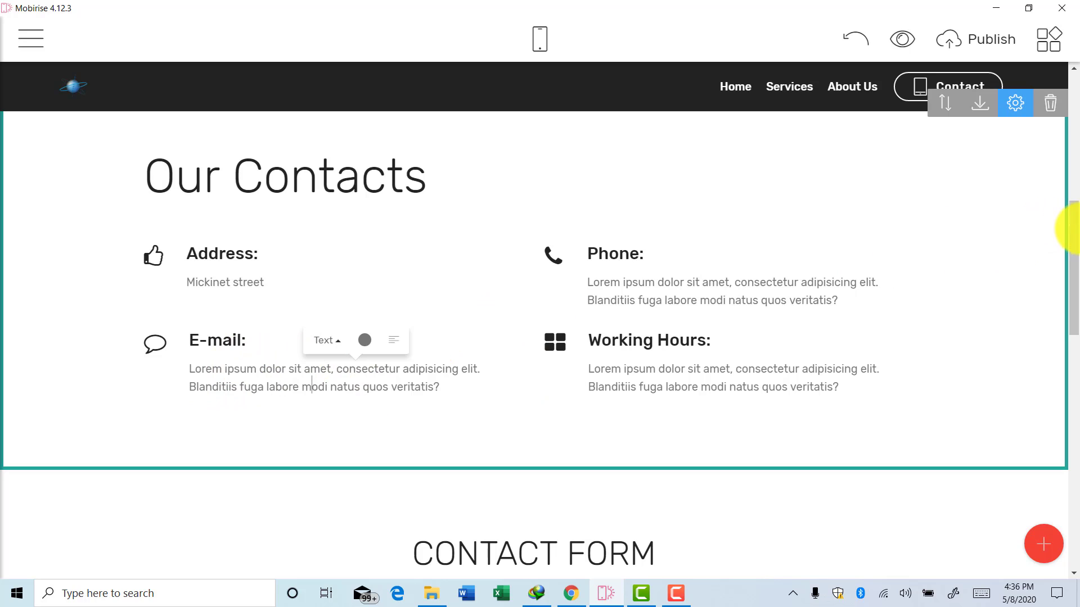
# Review the field toggles and form options in the contact form's settings.
pyautogui.moveTo(1072, 228); pyautogui.dragTo(1071, 334)
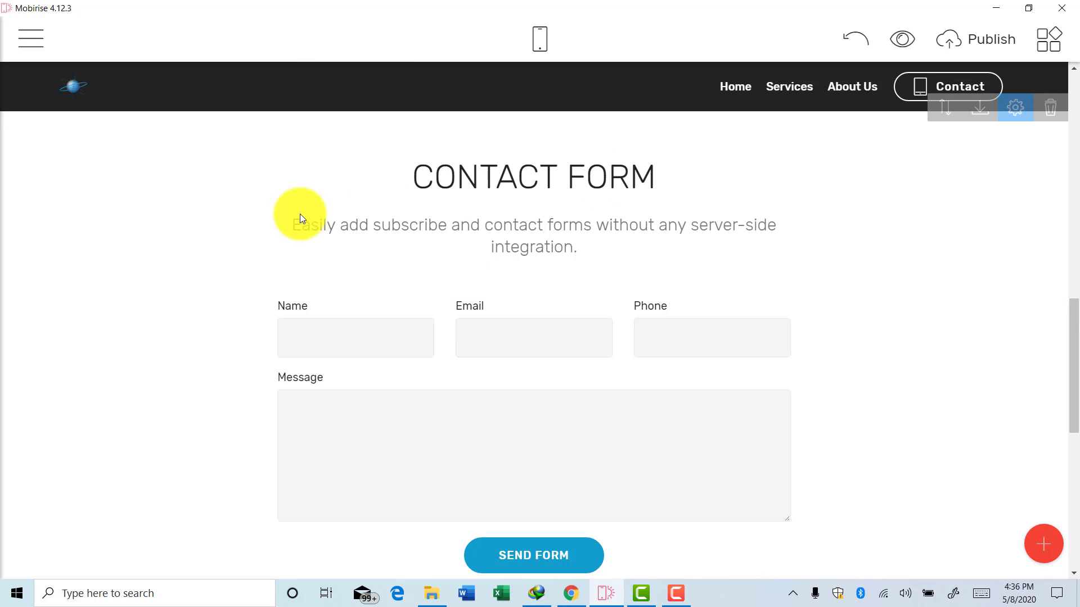
pyautogui.click(345, 332)
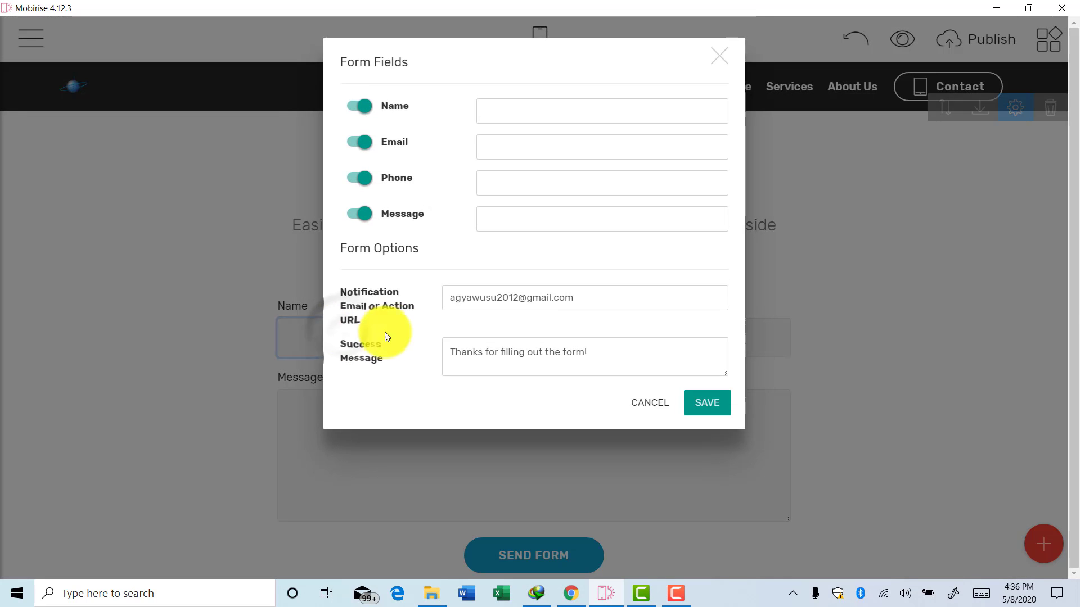
pyautogui.click(720, 57)
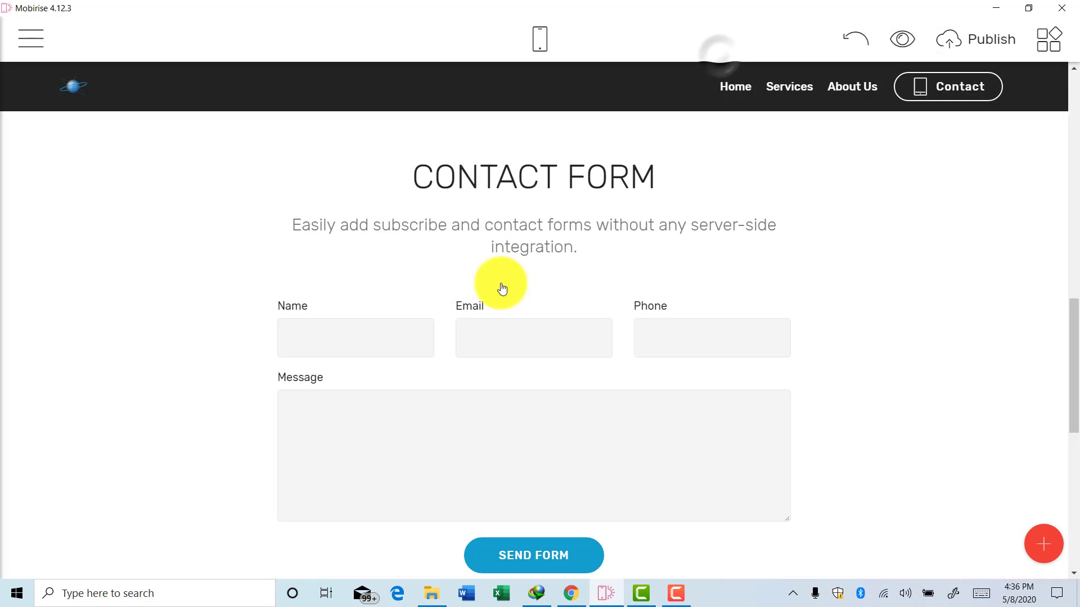
pyautogui.click(538, 333)
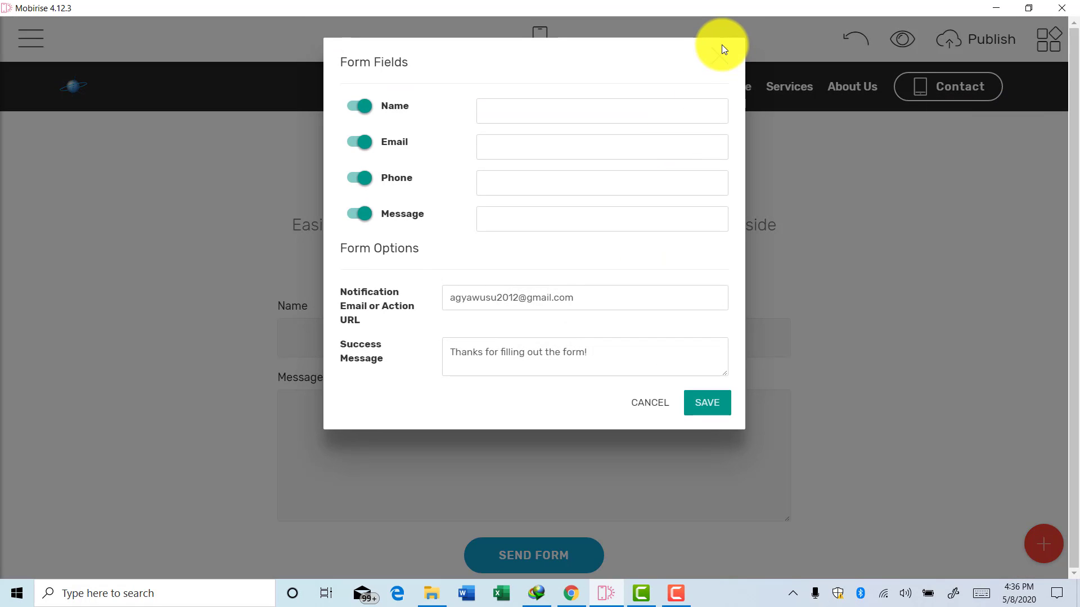
pyautogui.click(721, 57)
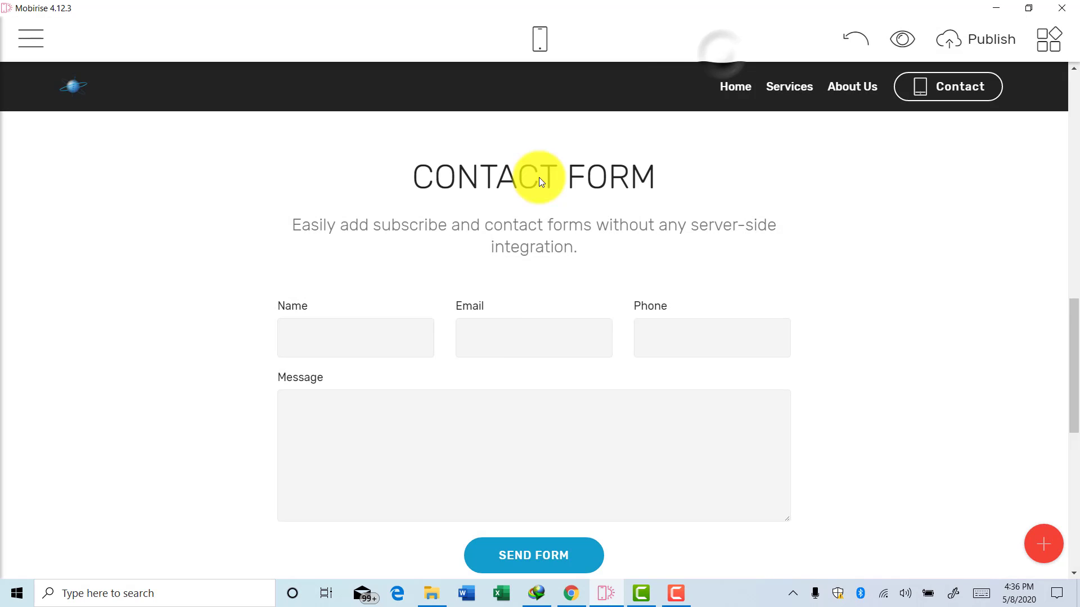
# Disable the Phone field in the contact form's settings and save the form.
pyautogui.click(412, 338)
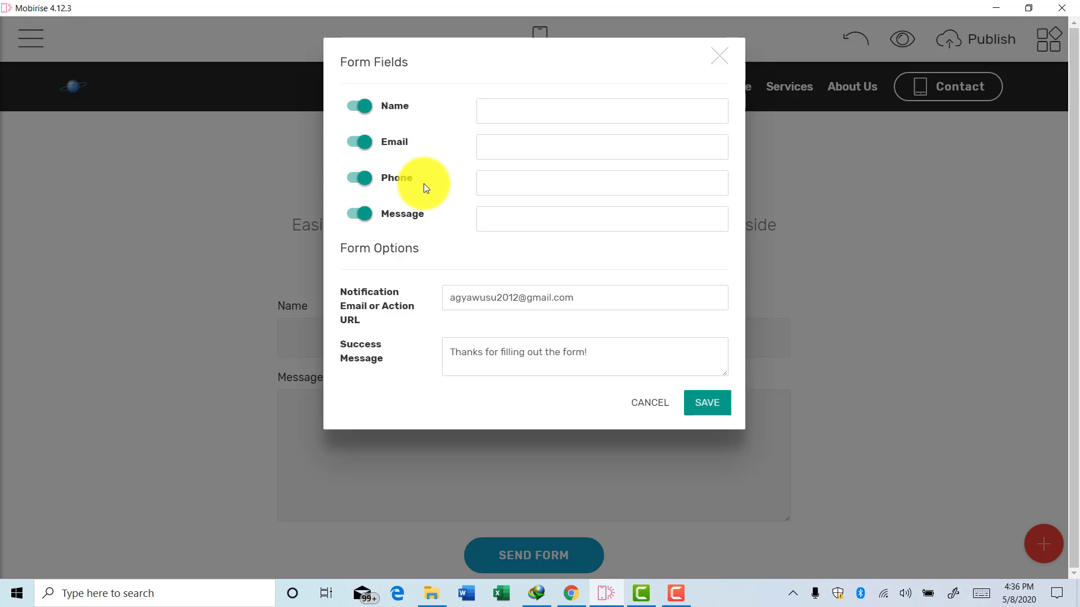
pyautogui.click(361, 178)
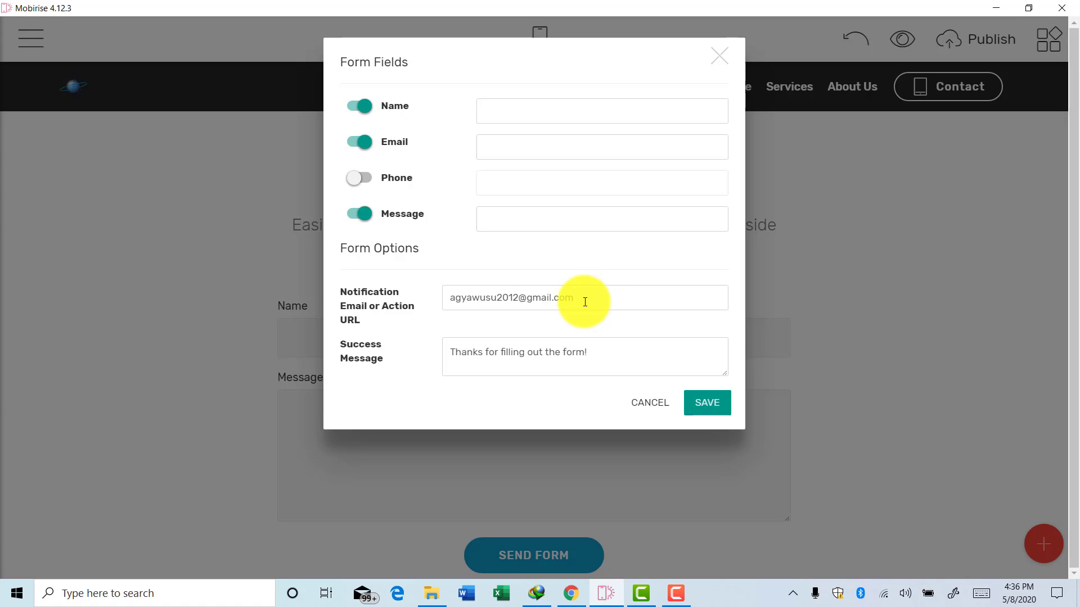
pyautogui.moveTo(578, 299); pyautogui.dragTo(428, 297)
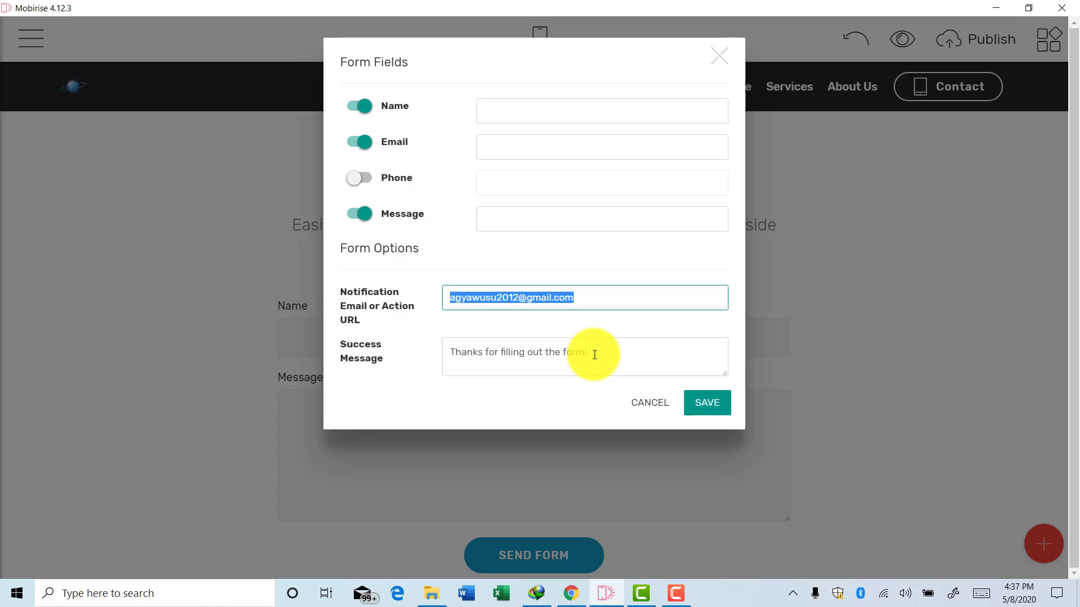
pyautogui.moveTo(594, 354); pyautogui.dragTo(439, 352)
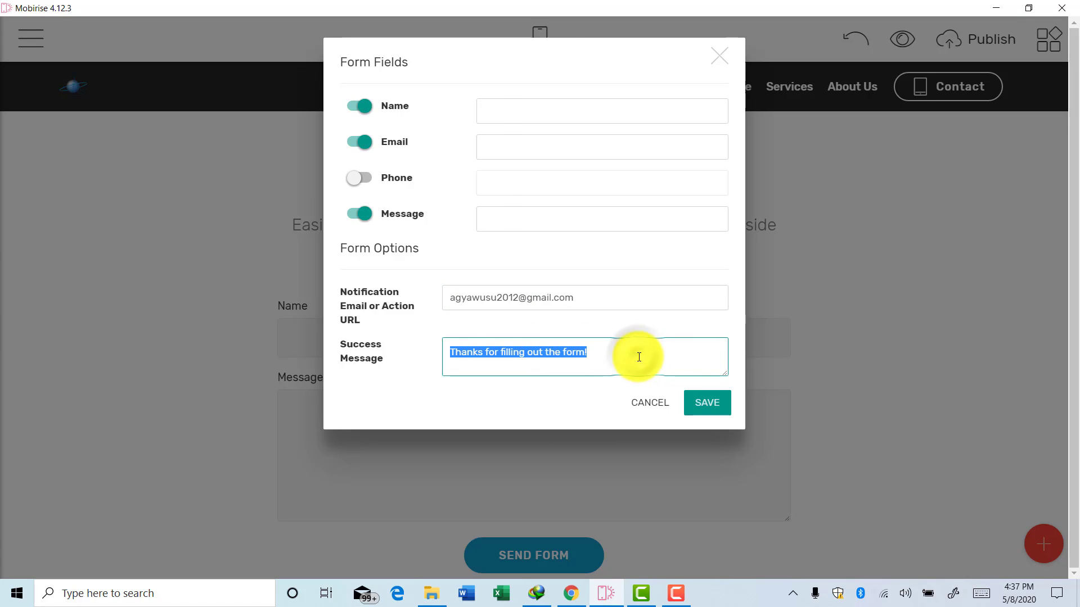
pyautogui.moveTo(604, 355)
pyautogui.mouseDown()
pyautogui.moveTo(574, 355)
pyautogui.moveTo(585, 354)
pyautogui.mouseUp()
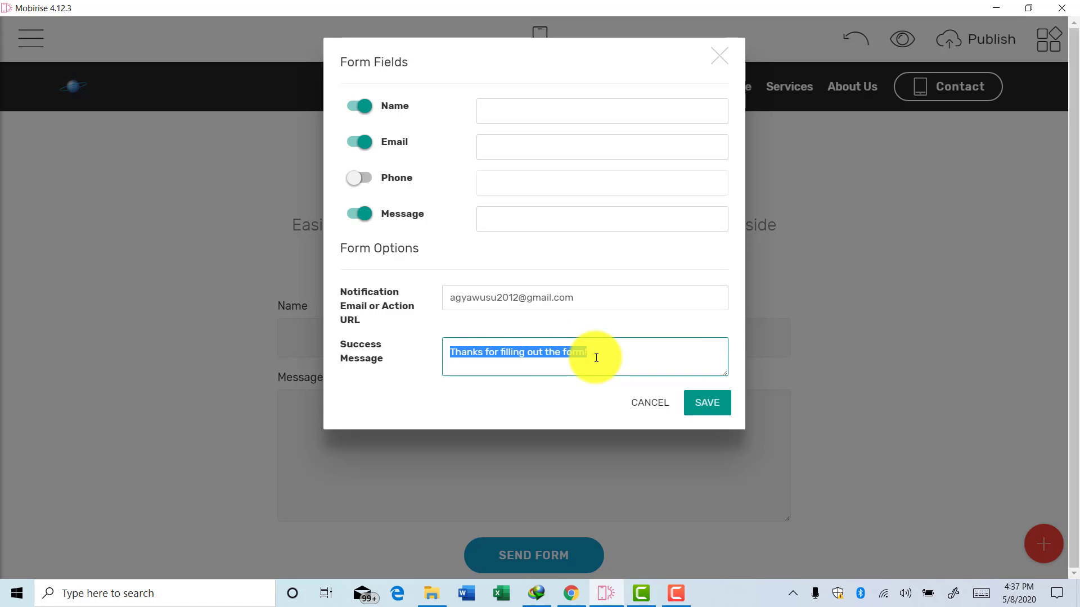
pyautogui.click(596, 358)
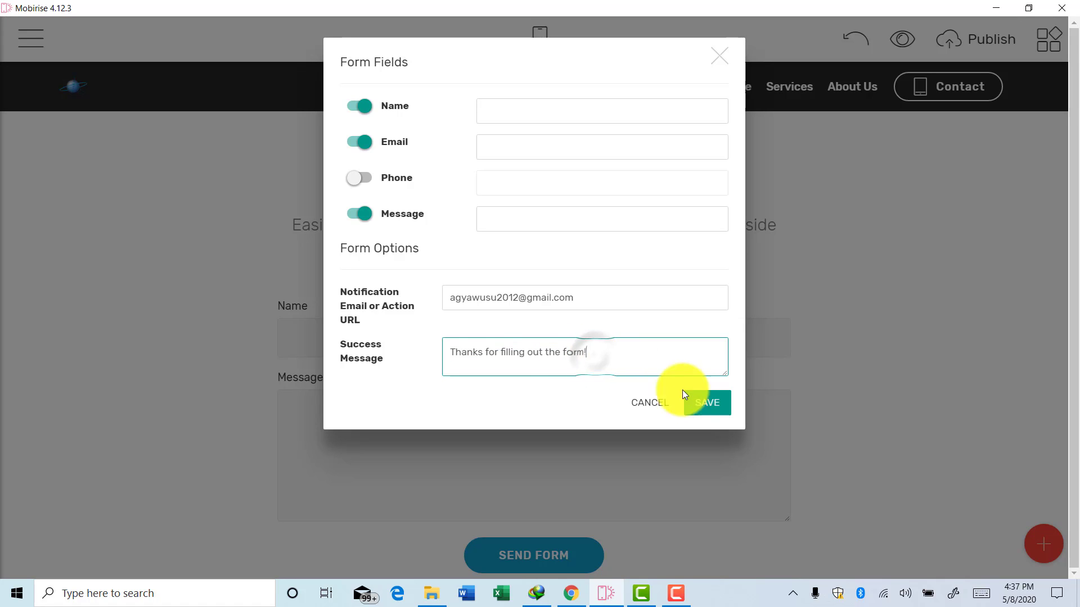
pyautogui.click(708, 419)
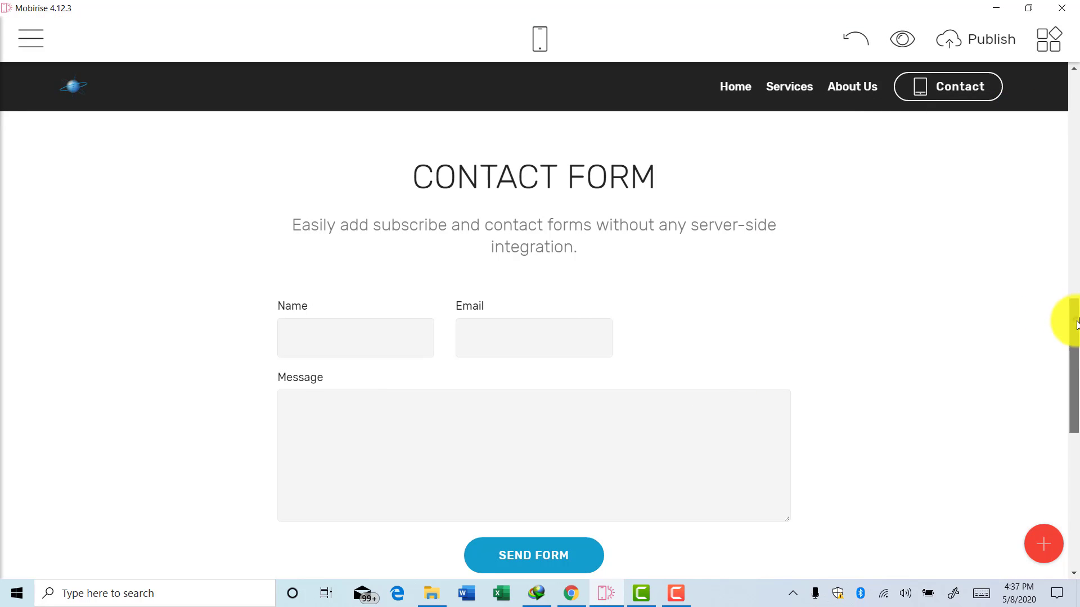
# Slightly reduce the Contact Form block's top and bottom spacing, and switch its title off and on again.
pyautogui.moveTo(1071, 319); pyautogui.dragTo(1071, 288)
pyautogui.scroll(-2, 951, 289)
pyautogui.moveTo(950, 235)
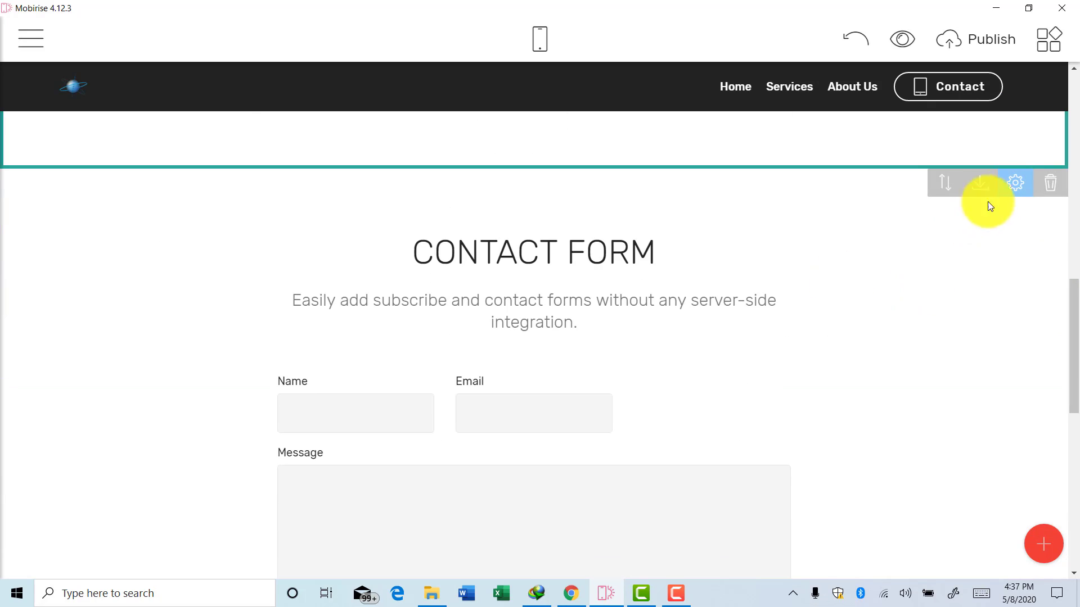
pyautogui.click(1014, 192)
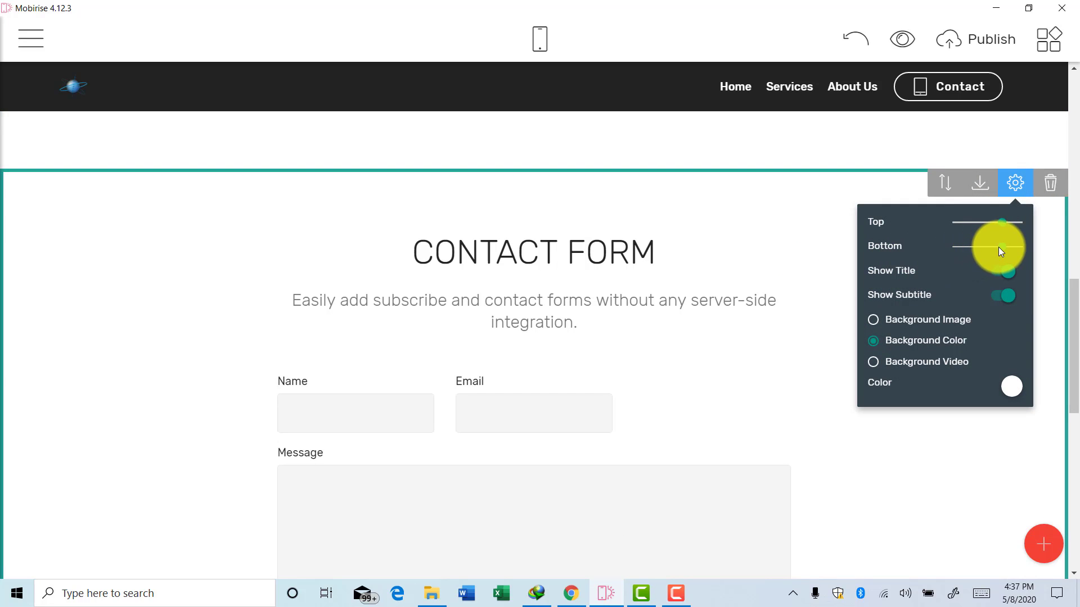
pyautogui.moveTo(1001, 222)
pyautogui.mouseDown()
pyautogui.moveTo(984, 220)
pyautogui.moveTo(996, 221)
pyautogui.mouseUp()
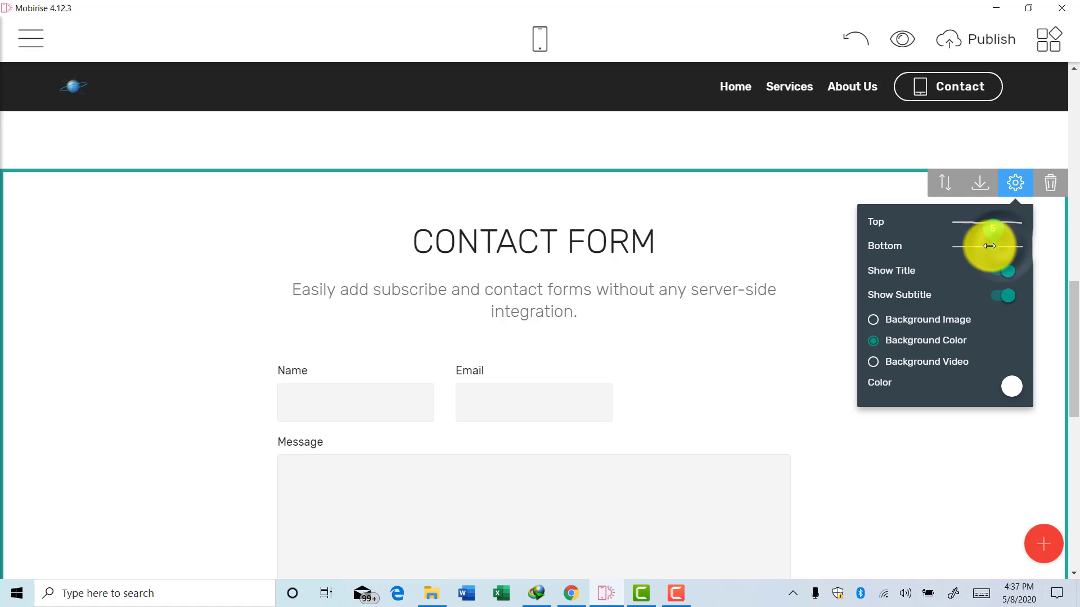
pyautogui.click(1009, 274)
pyautogui.click(1007, 271)
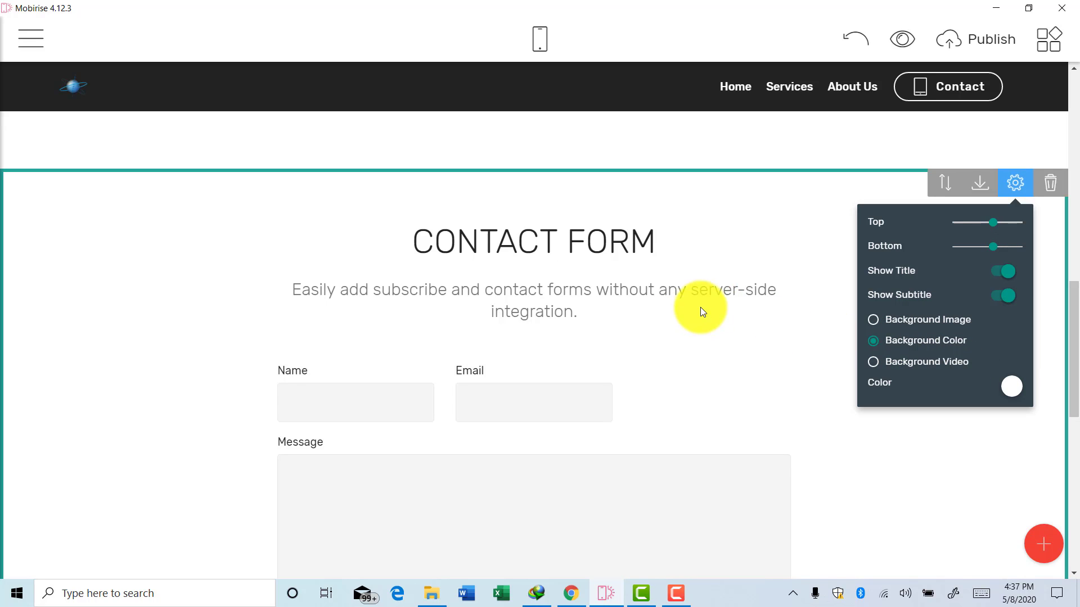
# Try several preset swatches as the Contact Form block's background color, including blue, brown and light gray, and restore white.
pyautogui.click(1011, 388)
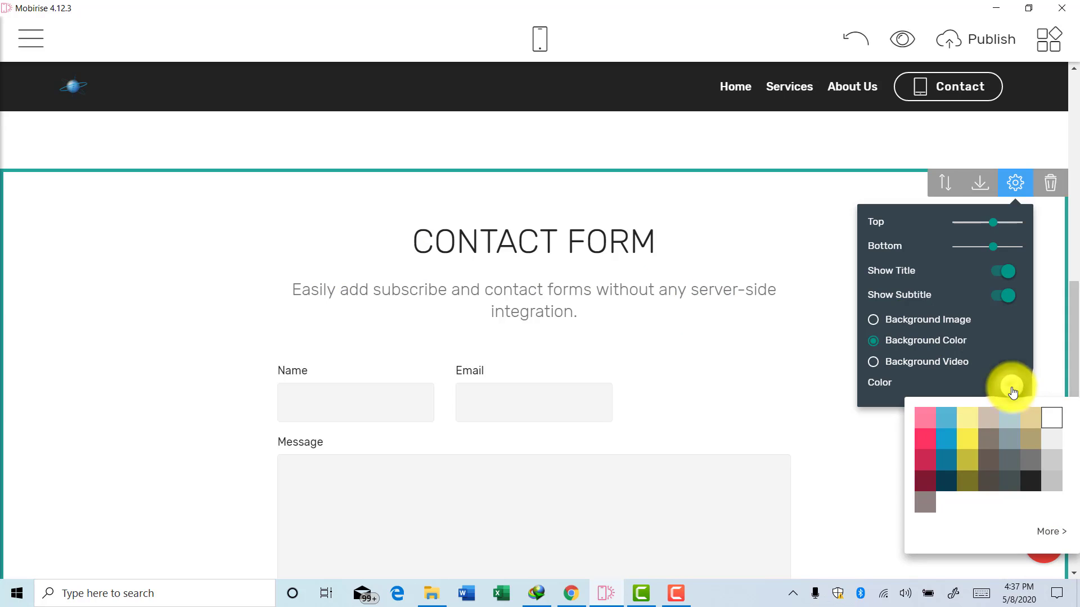
pyautogui.click(969, 426)
pyautogui.click(941, 425)
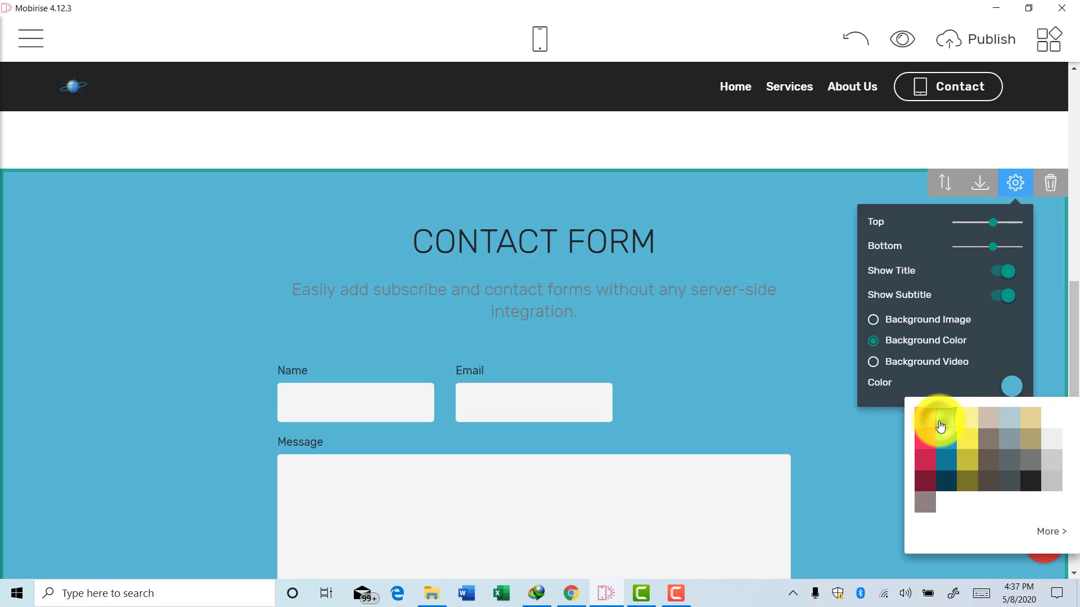
pyautogui.click(931, 425)
pyautogui.click(988, 439)
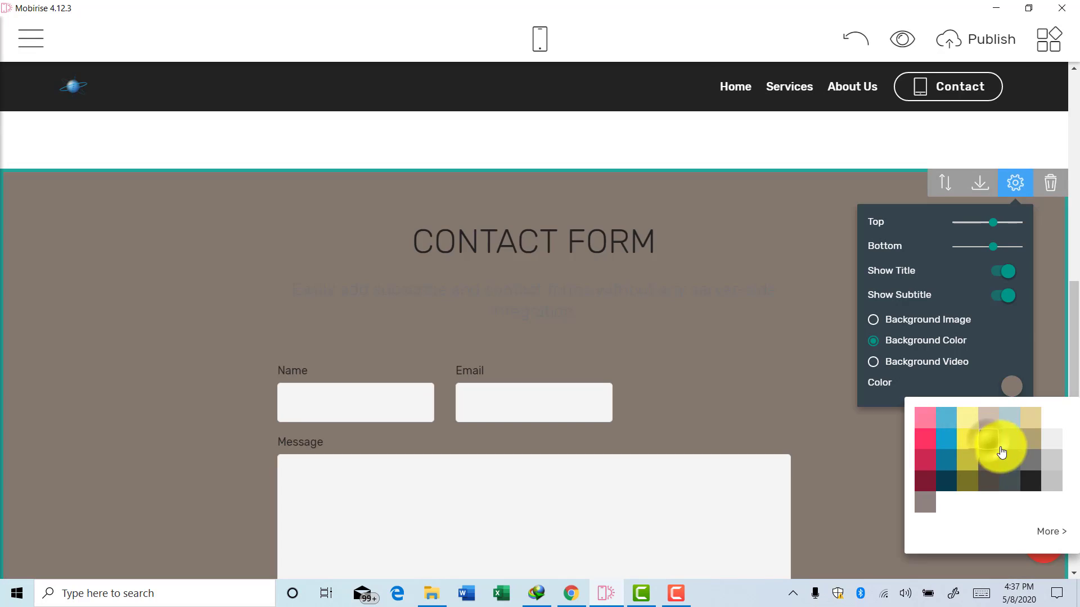
pyautogui.click(1011, 465)
pyautogui.click(1053, 439)
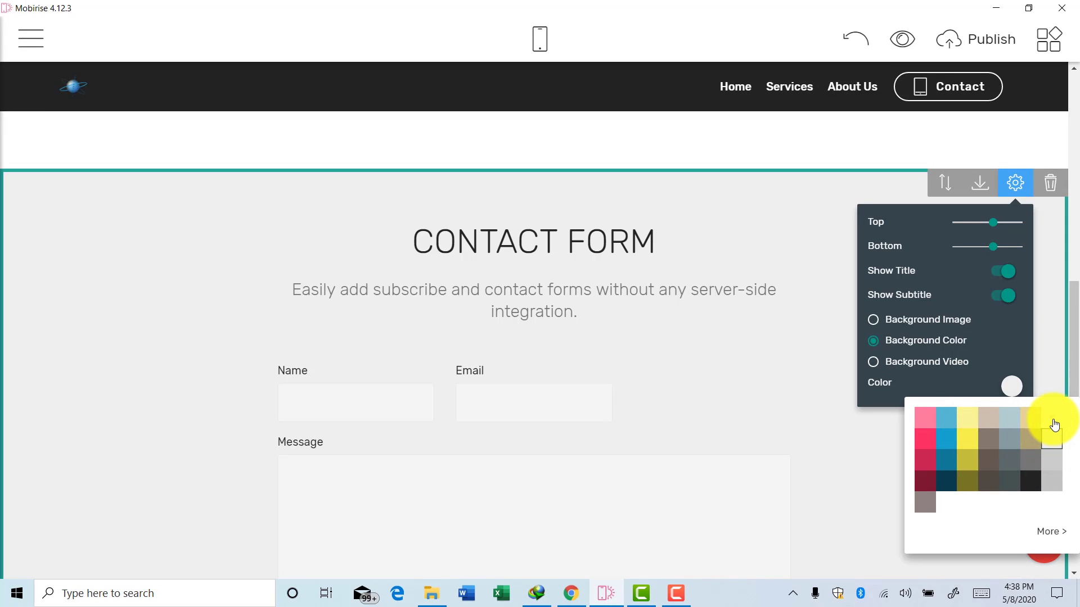
pyautogui.click(1055, 425)
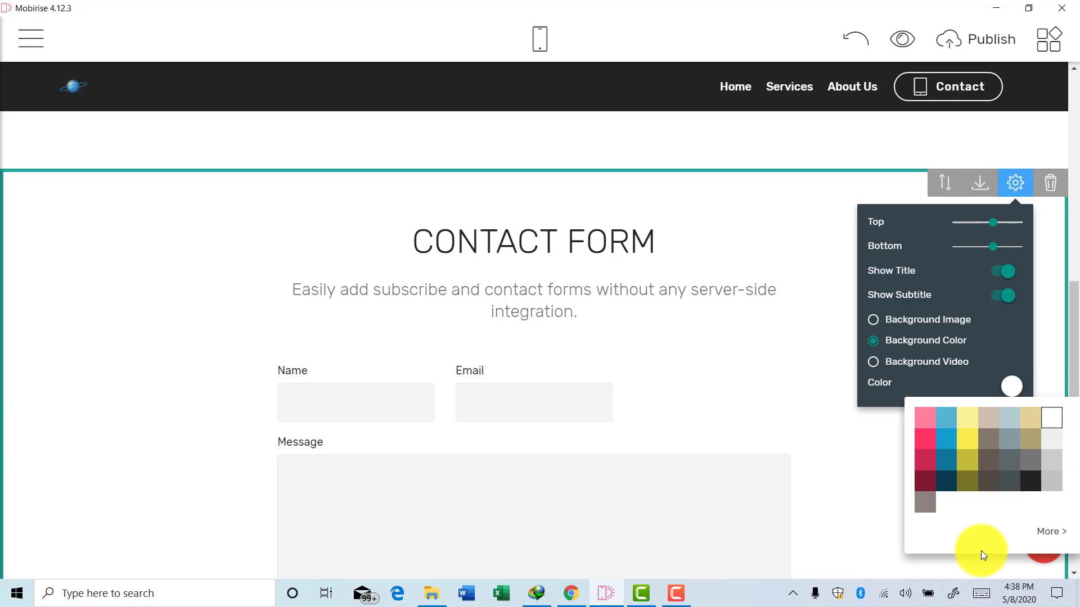
# Try custom background colors such as #531818, #cca9a9 and #d96565 on the Contact Form block, restore white and close its settings.
pyautogui.click(1048, 535)
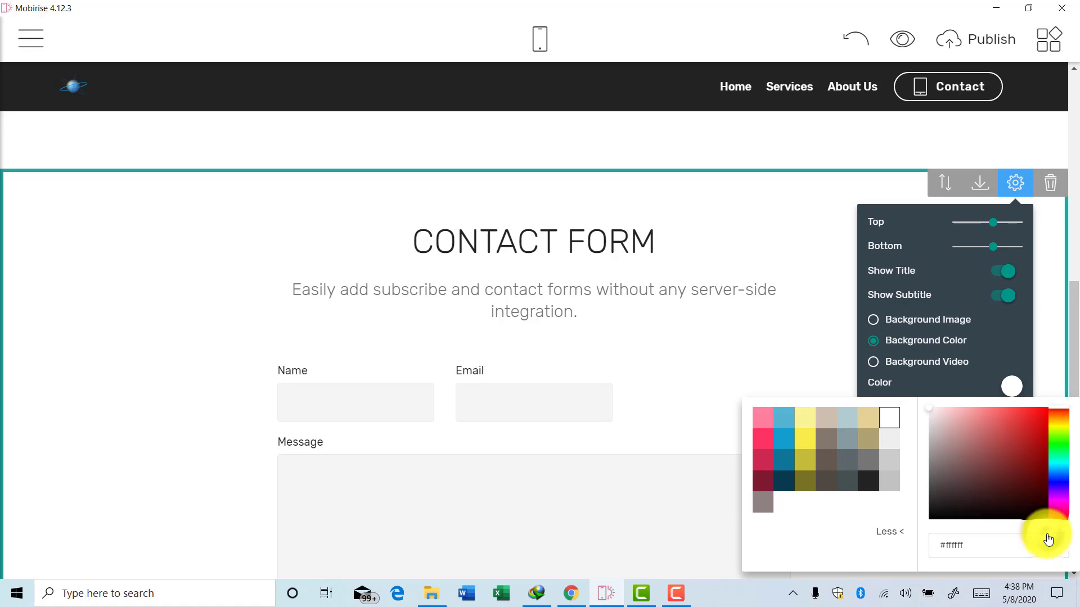
pyautogui.click(981, 447)
pyautogui.click(1033, 451)
pyautogui.click(1014, 484)
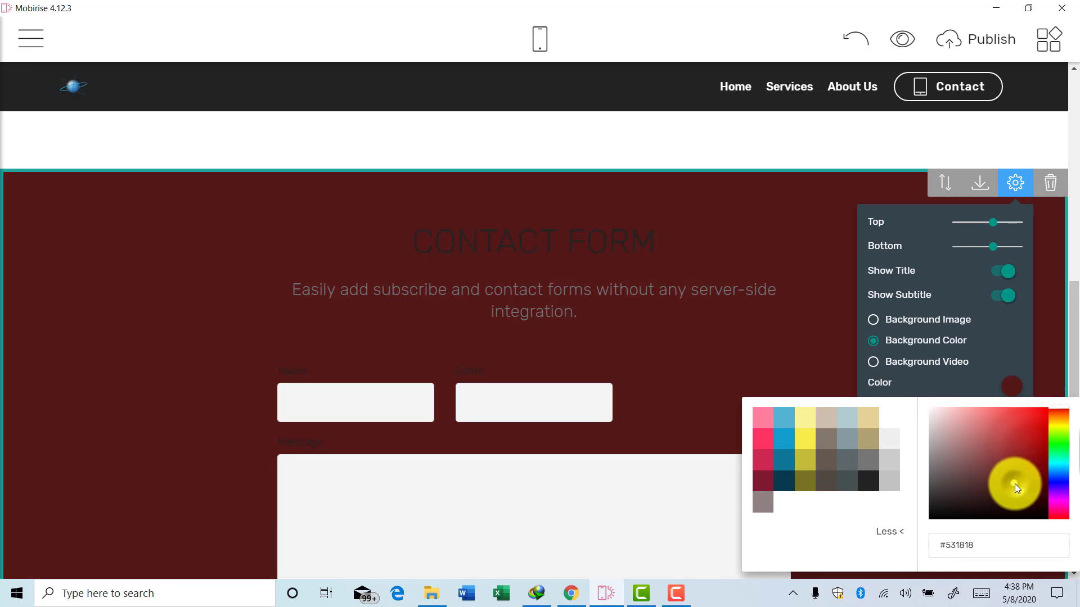
pyautogui.click(951, 474)
pyautogui.click(950, 430)
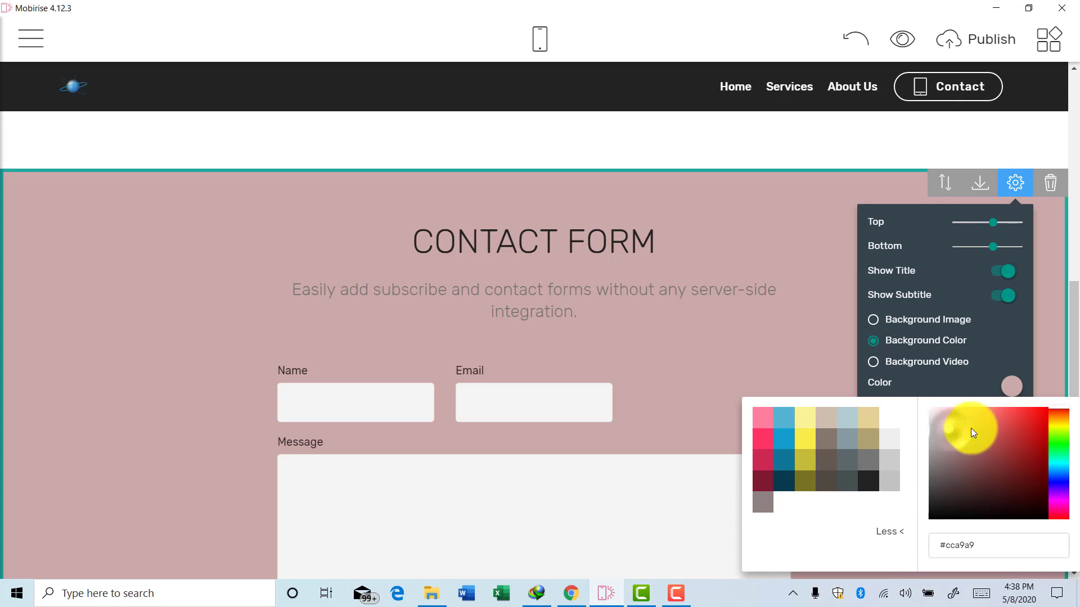
pyautogui.click(993, 424)
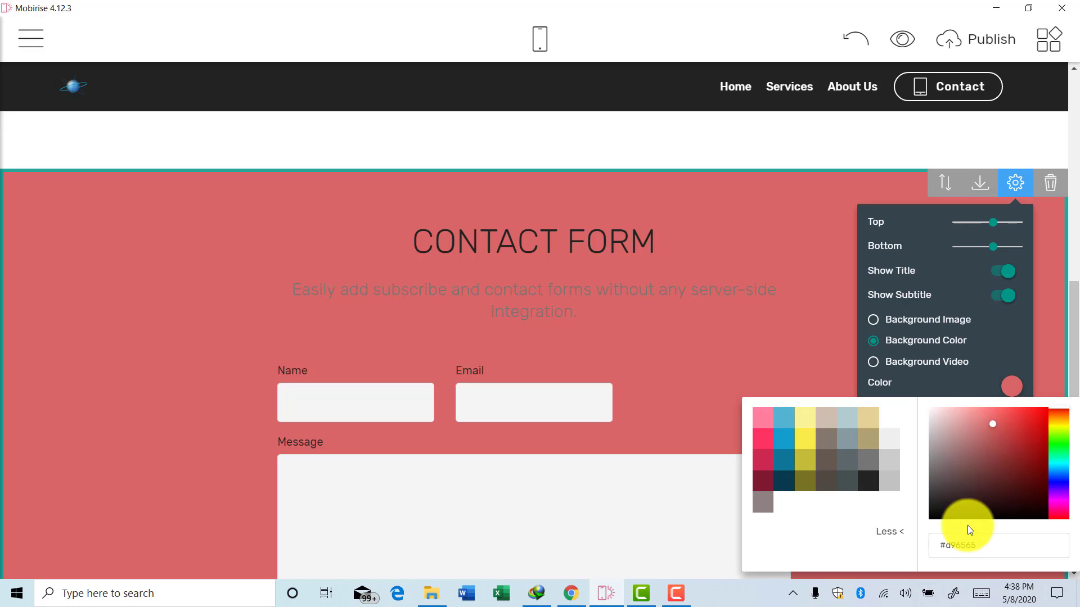
pyautogui.moveTo(988, 547); pyautogui.dragTo(920, 540)
pyautogui.click(994, 552)
pyautogui.doubleClick(964, 551)
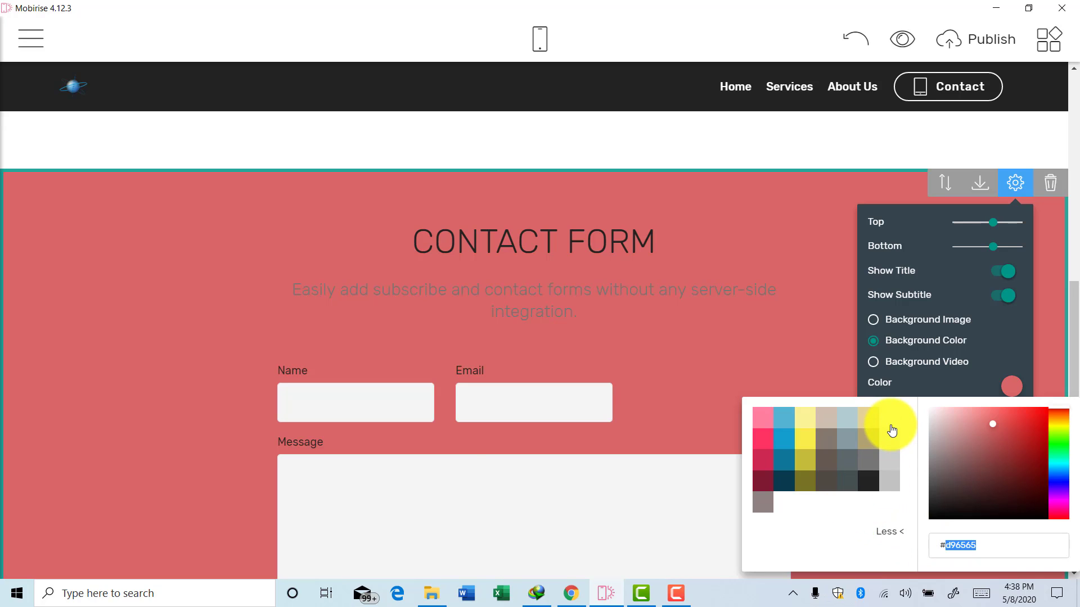
pyautogui.click(890, 422)
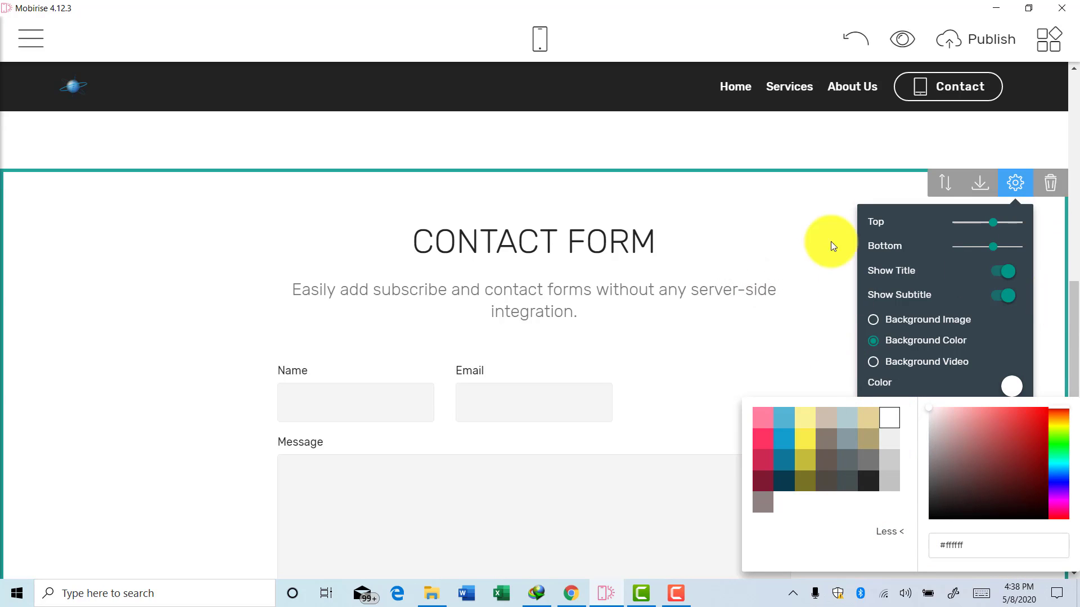
pyautogui.click(822, 259)
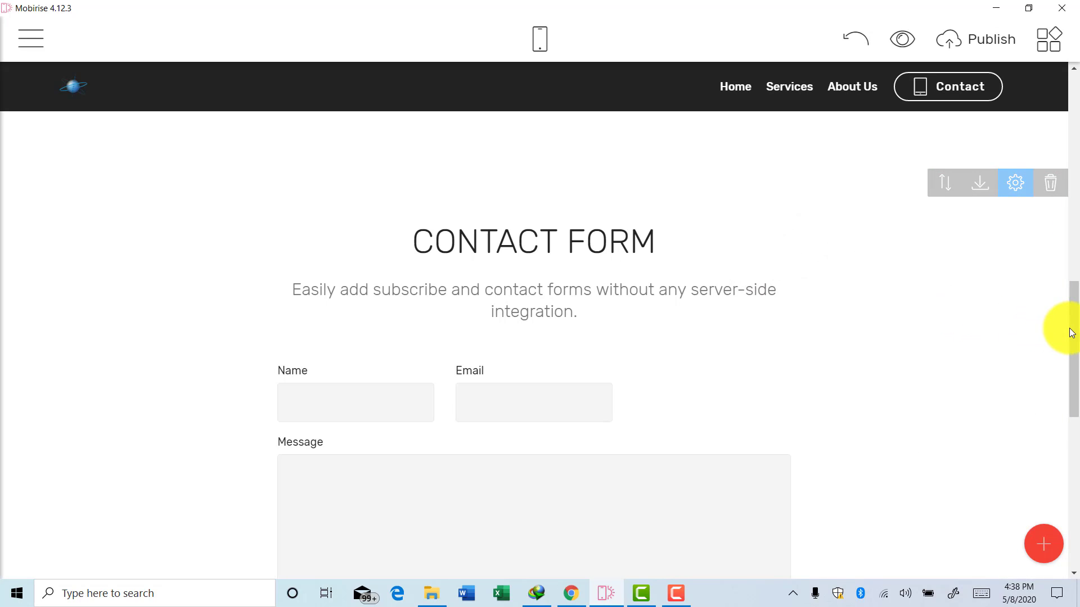
# Replace the heading of the Share This Page block with "Follow us".
pyautogui.moveTo(1077, 334); pyautogui.dragTo(1060, 455)
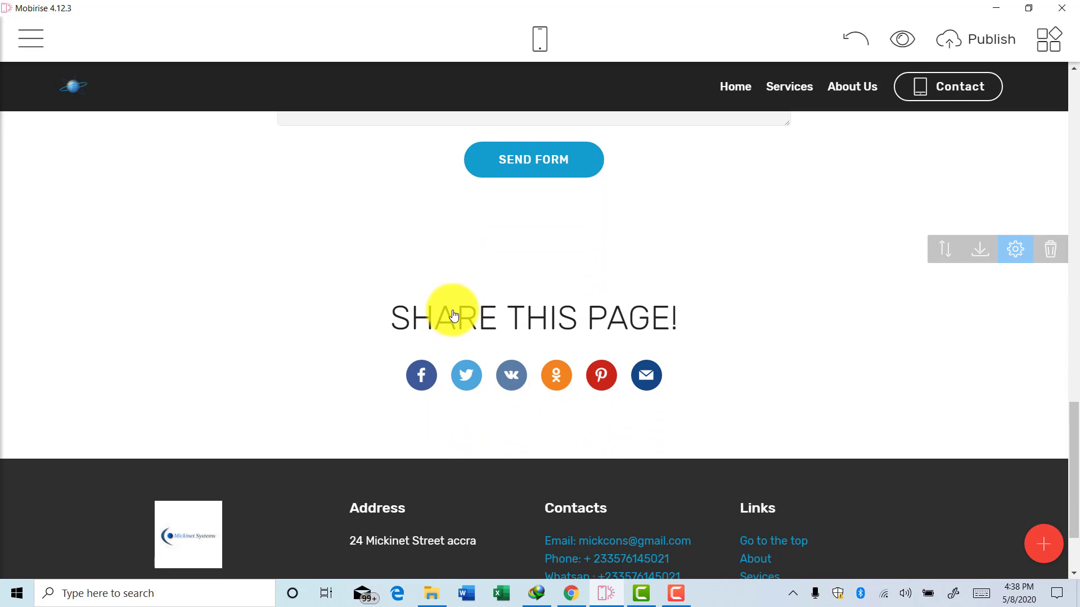
pyautogui.click(619, 316)
pyautogui.moveTo(686, 318); pyautogui.dragTo(401, 307)
pyautogui.write('F')
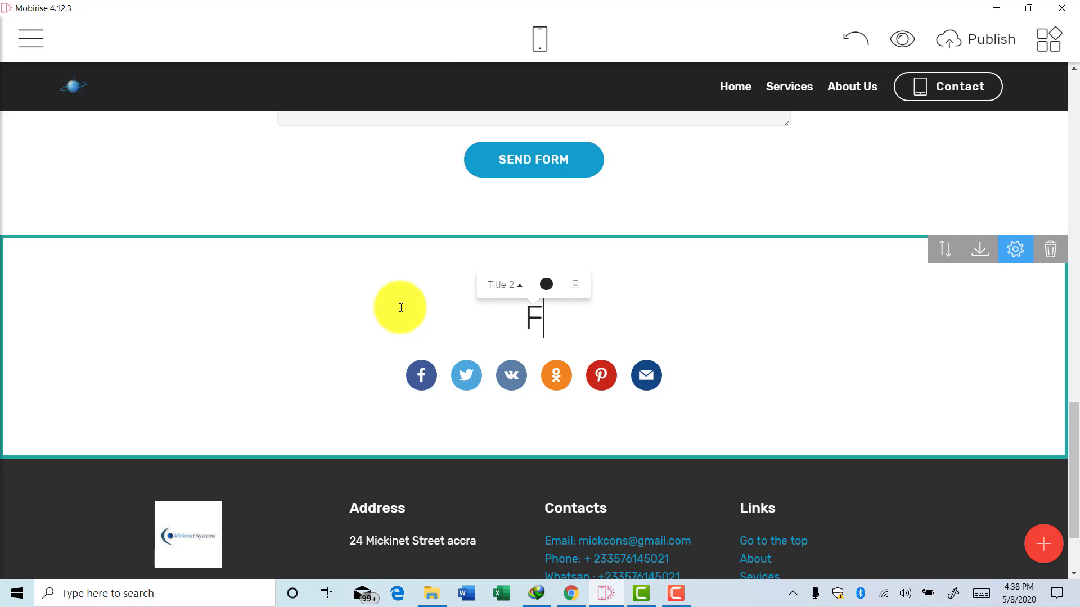
pyautogui.write('ollow ')
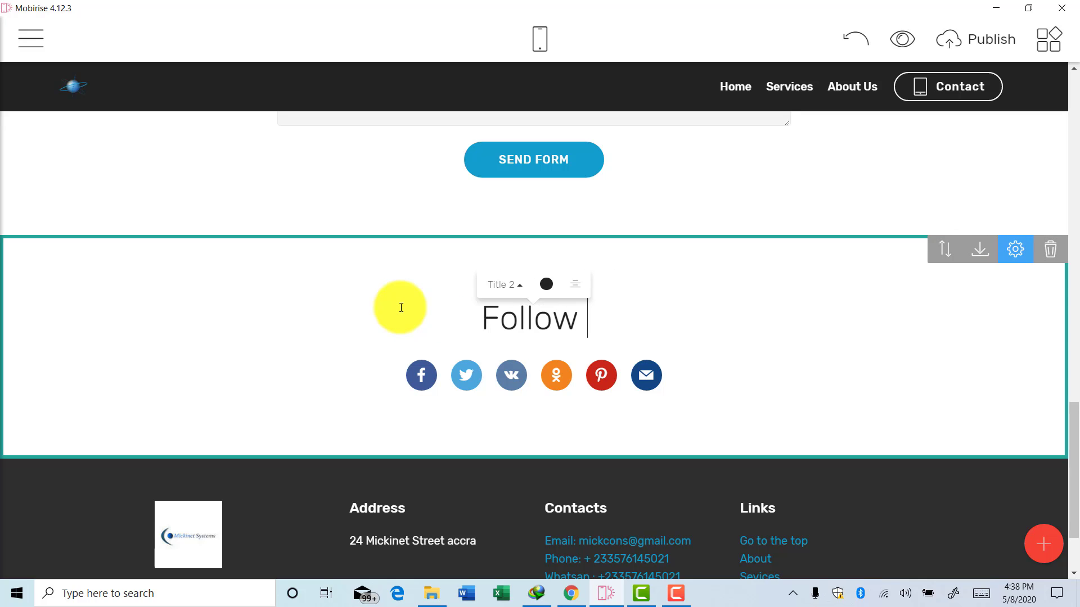
pyautogui.write('us')
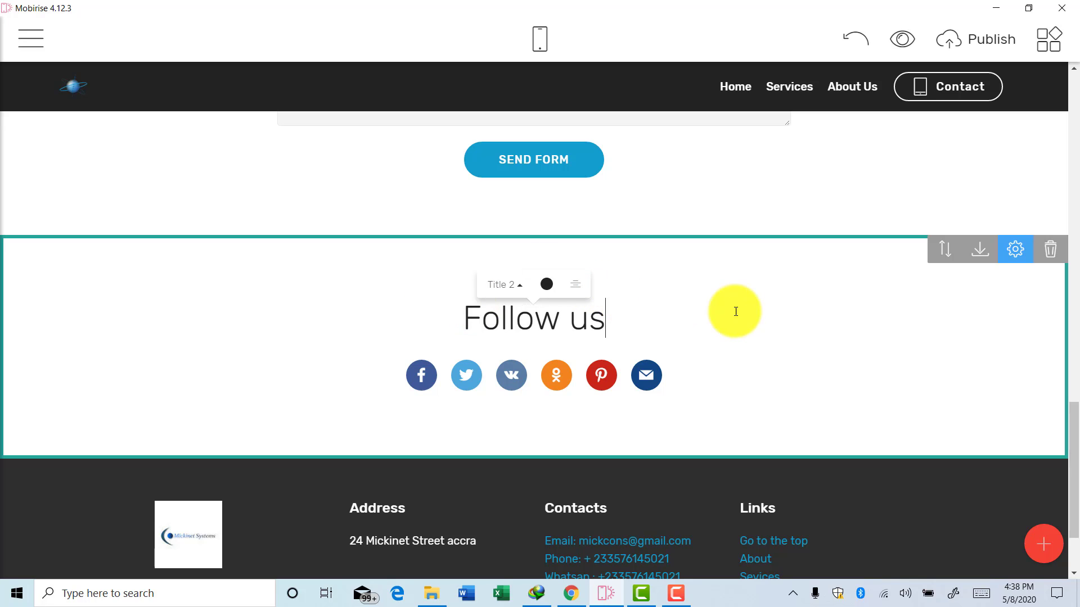
# Turn off the Vkontakte, Odnoklassniki, Pinterest and Mailru icons in the Follow us block, keeping Facebook and Twitter.
pyautogui.click(1016, 250)
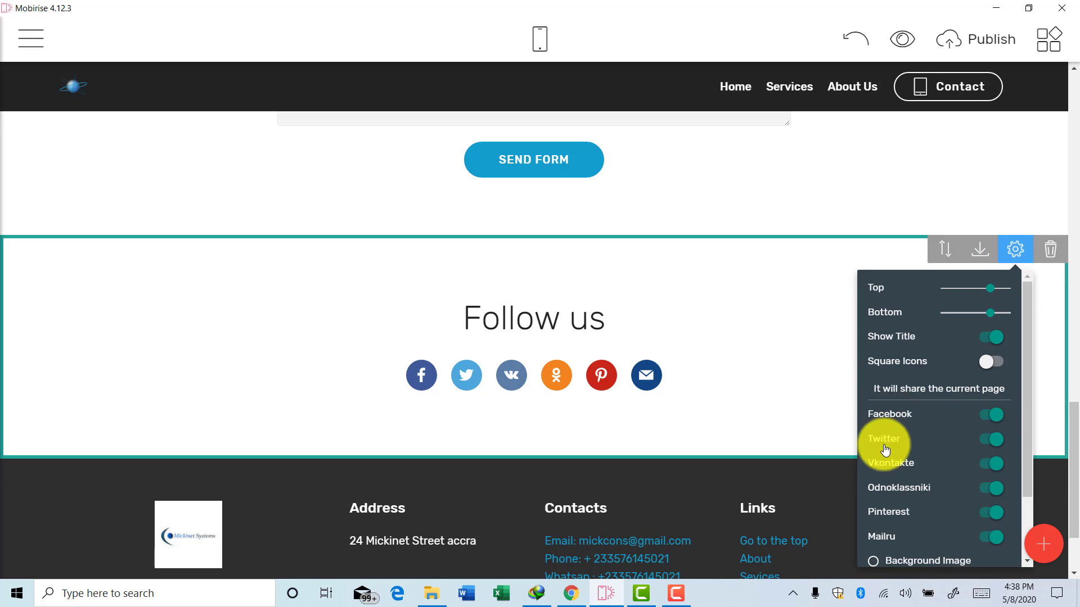
pyautogui.click(993, 470)
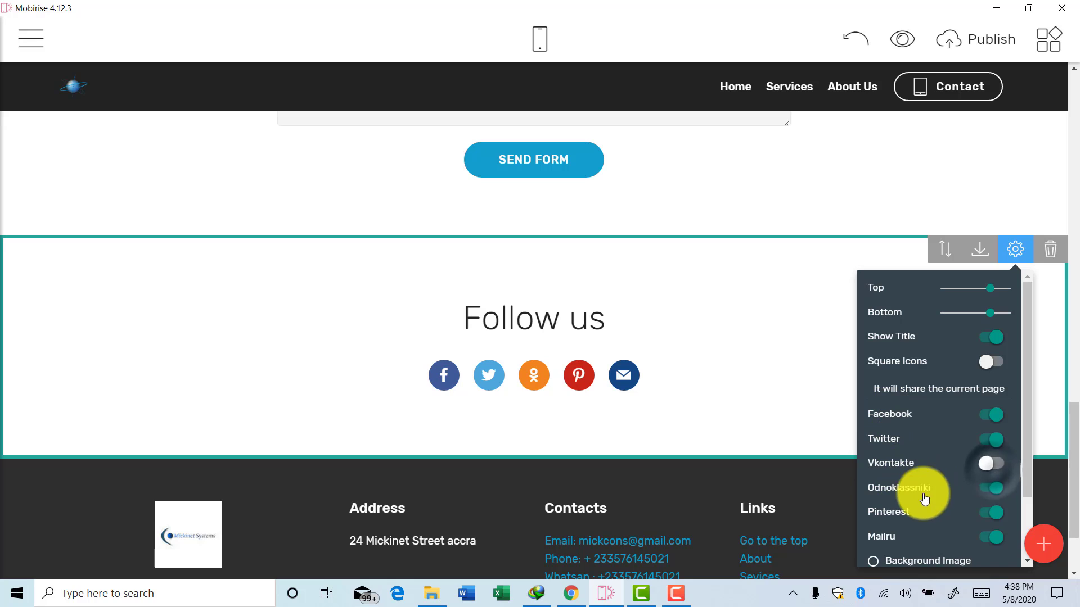
pyautogui.click(993, 489)
pyautogui.click(993, 512)
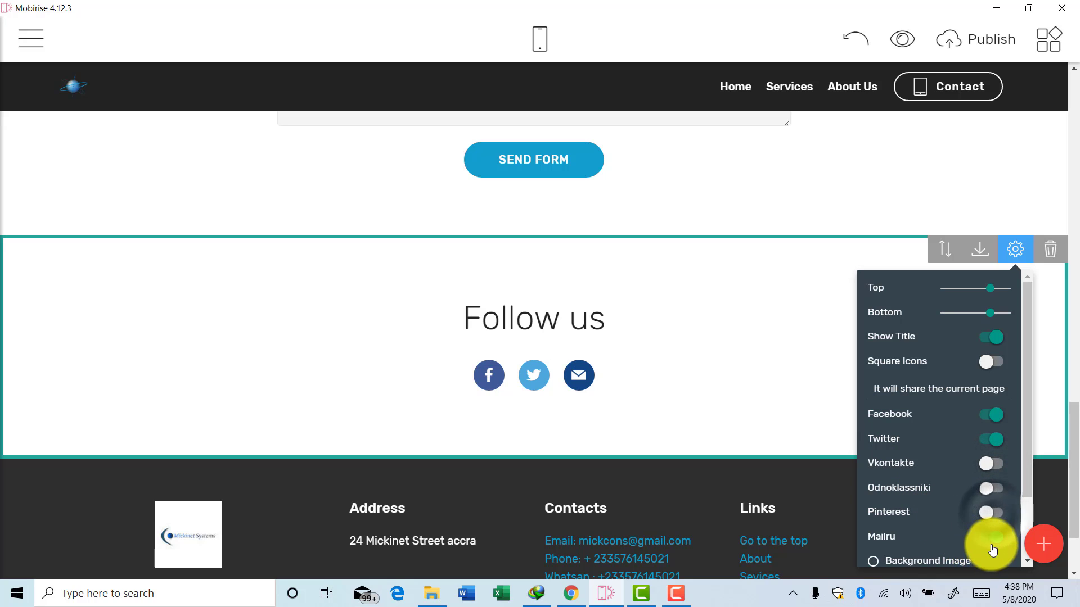
pyautogui.click(994, 537)
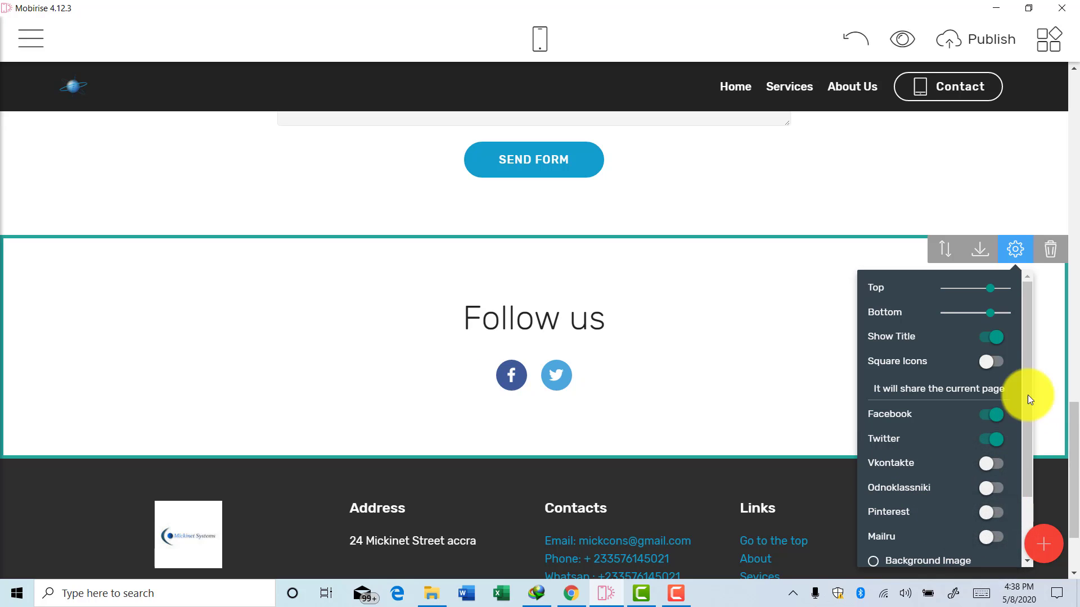
pyautogui.scroll(-2, 1020, 429)
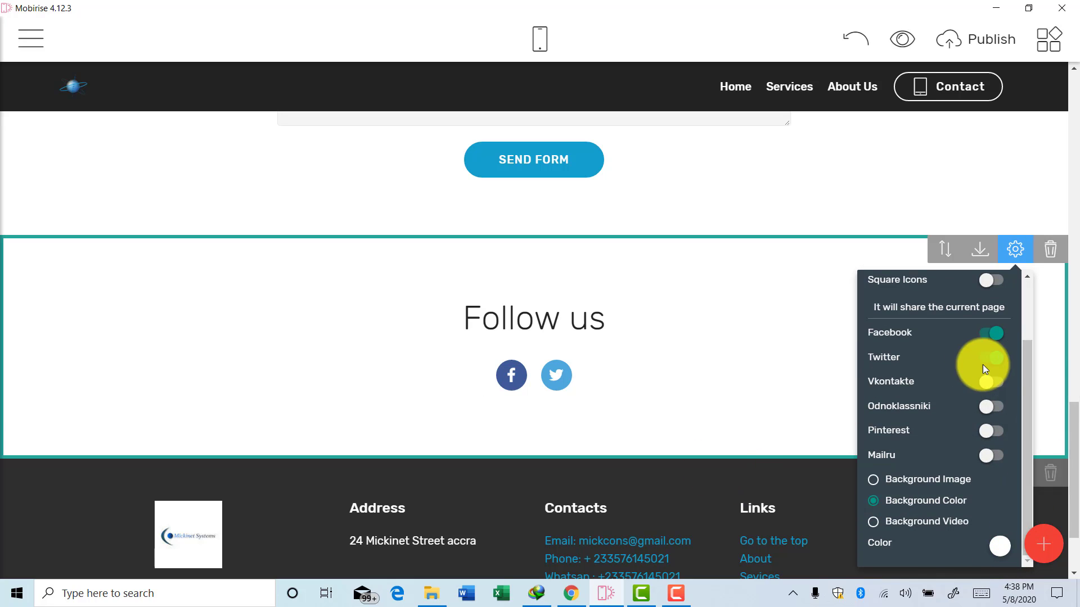
pyautogui.scroll(2, 1030, 355)
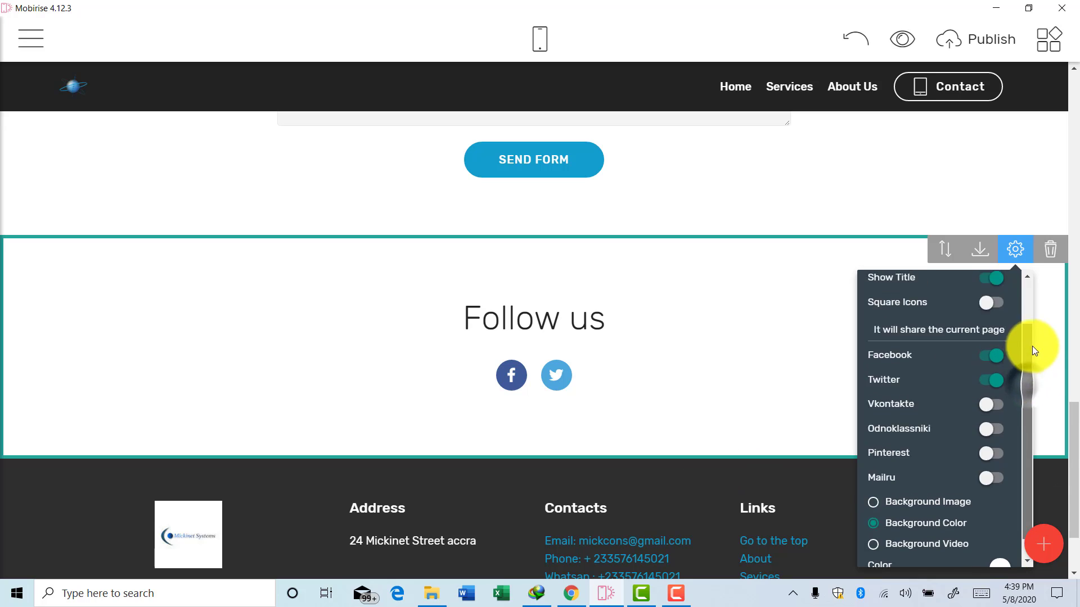
pyautogui.scroll(-2, 1017, 419)
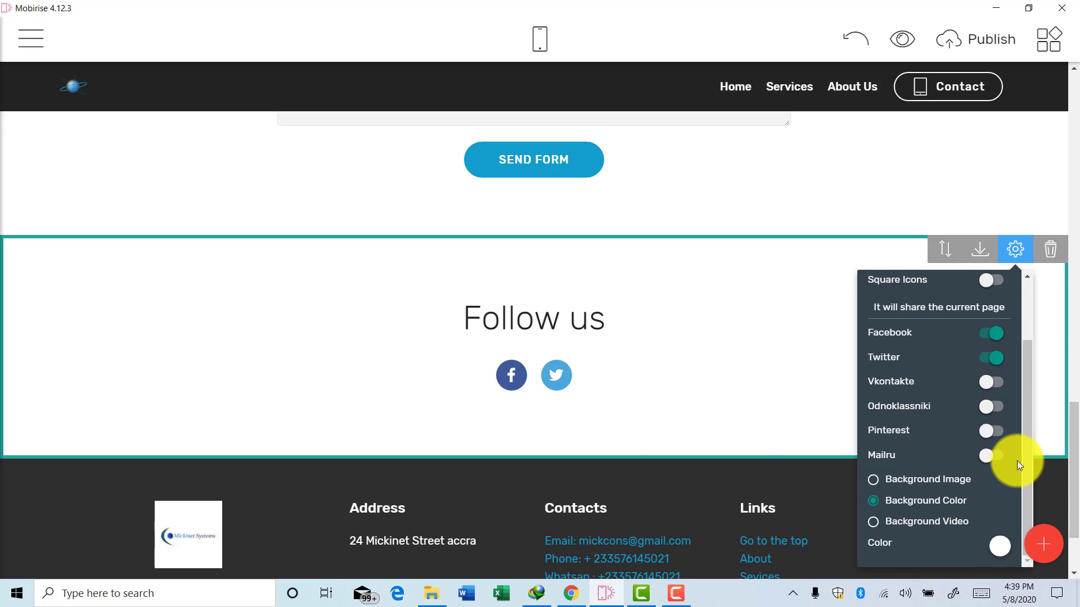
# Check the Facebook and Twitter icons and the Follow us block's settings for ways to edit the individual icons.
pyautogui.click(513, 372)
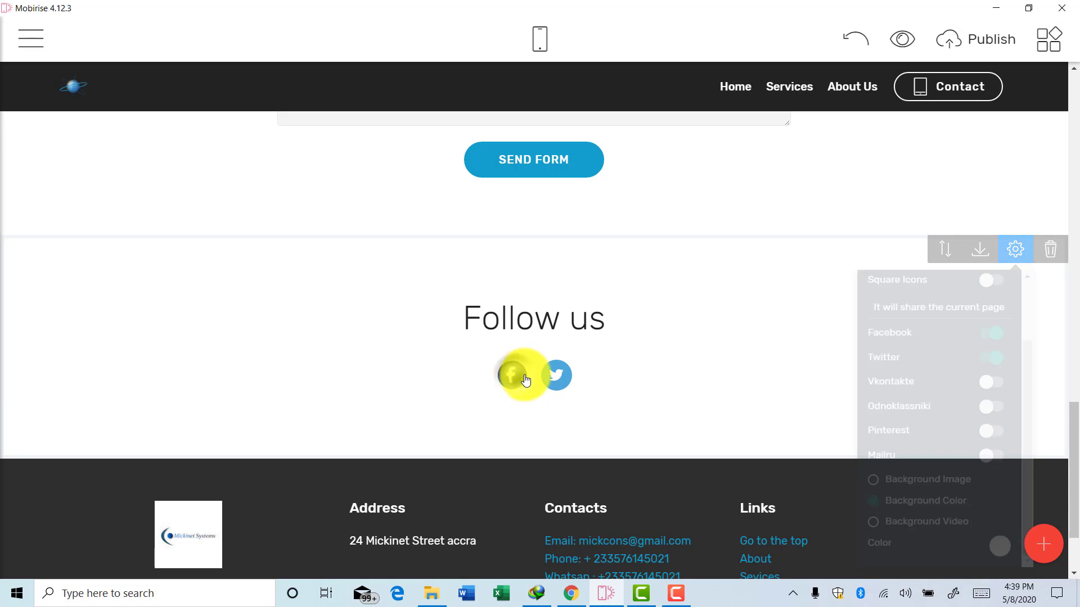
pyautogui.click(584, 375)
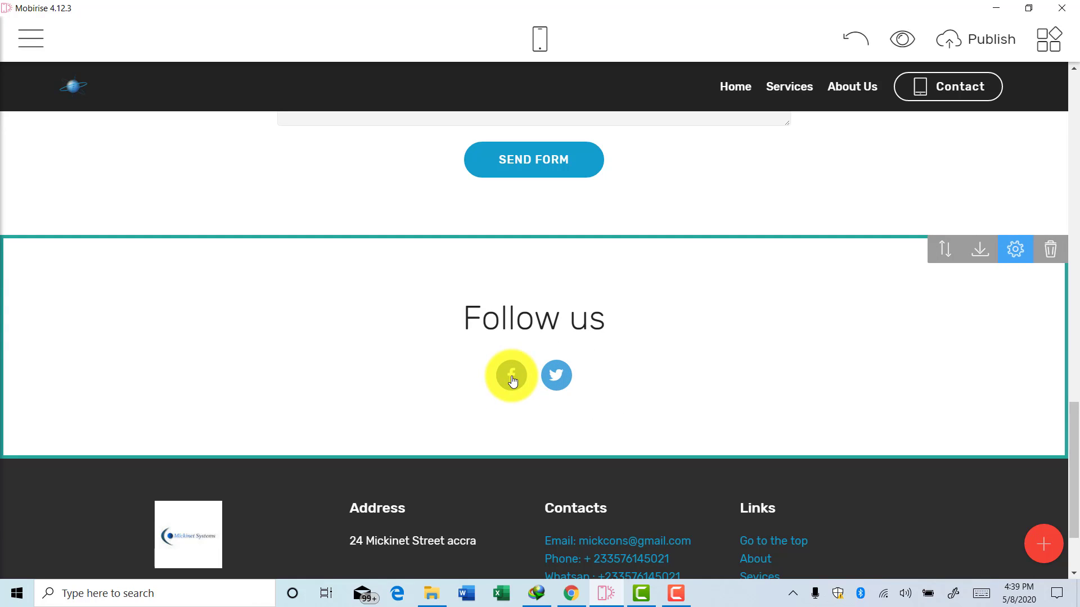
pyautogui.click(1015, 249)
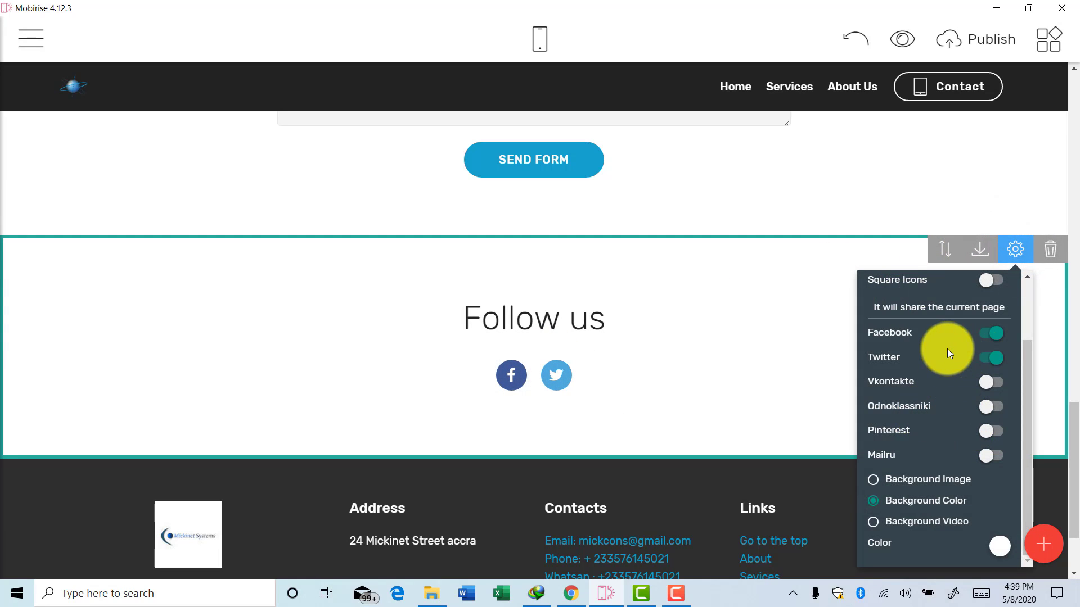
pyautogui.click(513, 377)
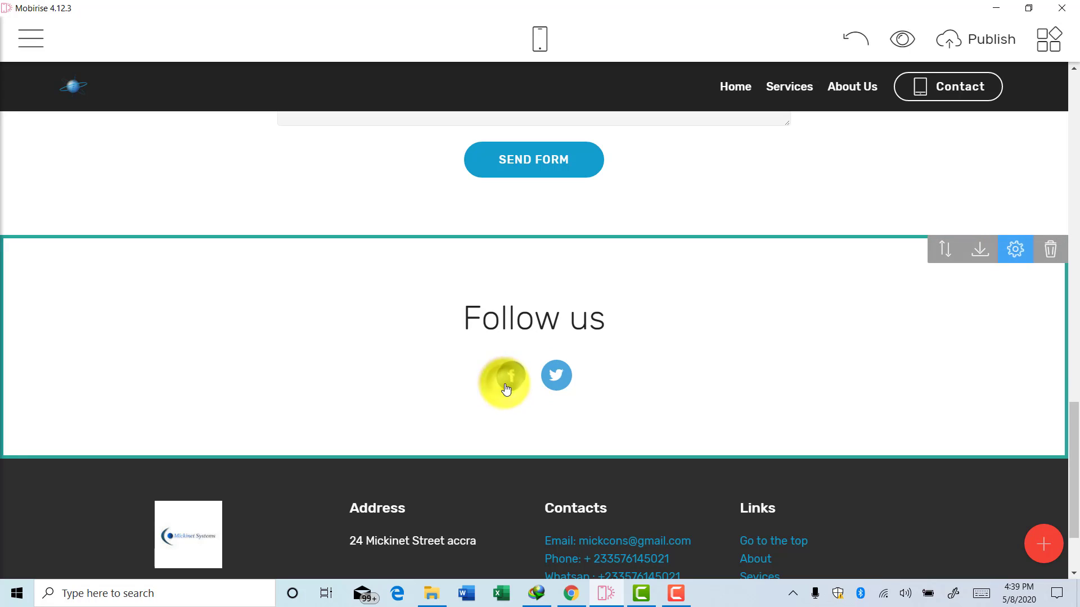
pyautogui.rightClick(561, 374)
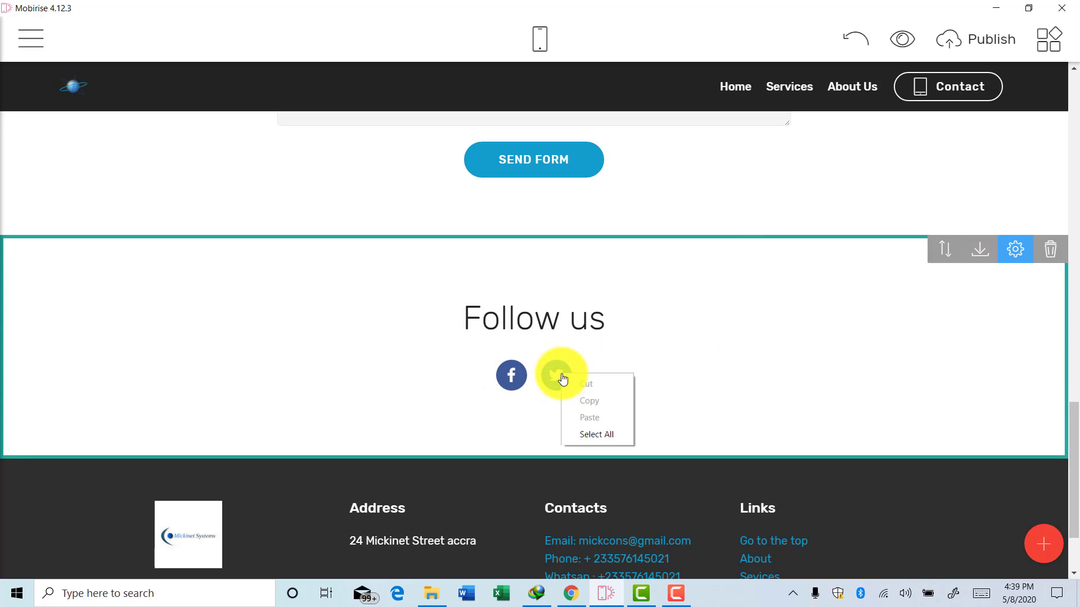
pyautogui.click(772, 390)
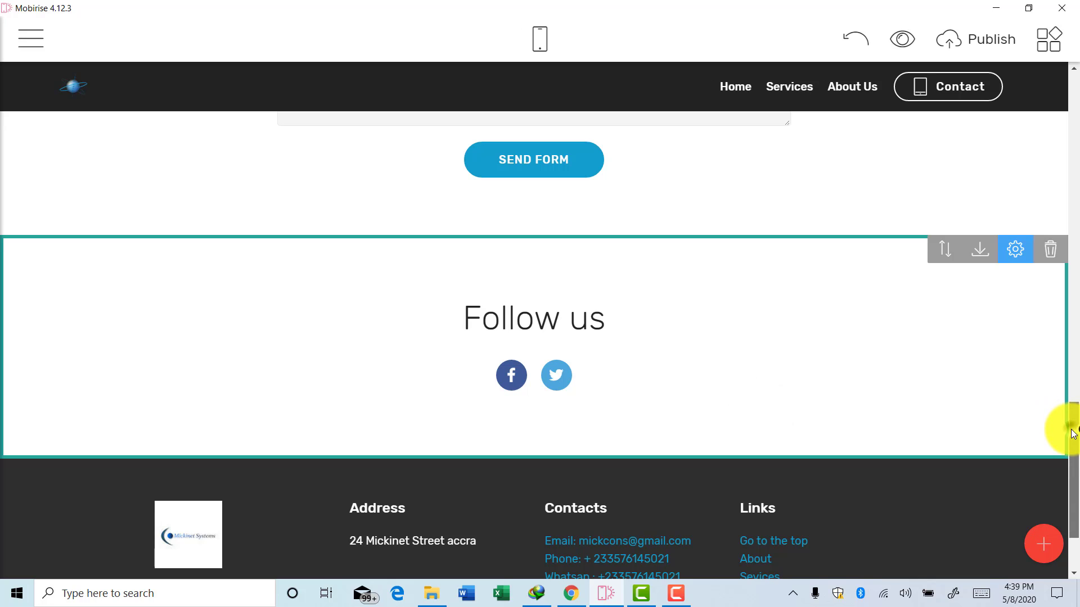
# Review the Contact page's intro, Our Contacts, Contact Form, Follow us and footer blocks, ending at the page's beginning.
pyautogui.scroll(-2, 1073, 433)
pyautogui.scroll(9, 1063, 429)
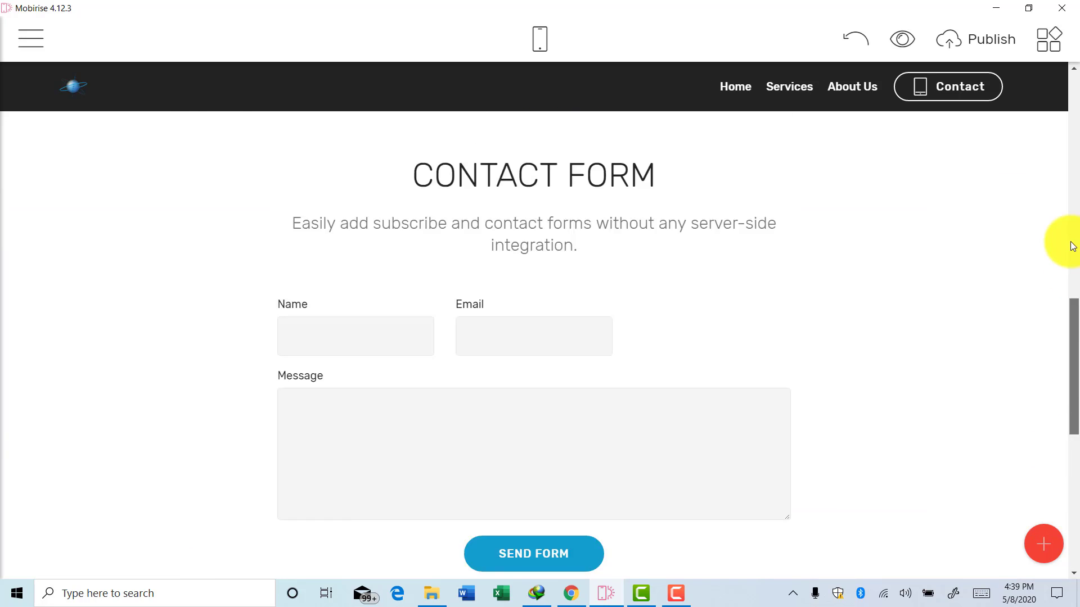
pyautogui.scroll(6, 1072, 246)
pyautogui.scroll(-7, 1069, 90)
pyautogui.scroll(6, 1071, 179)
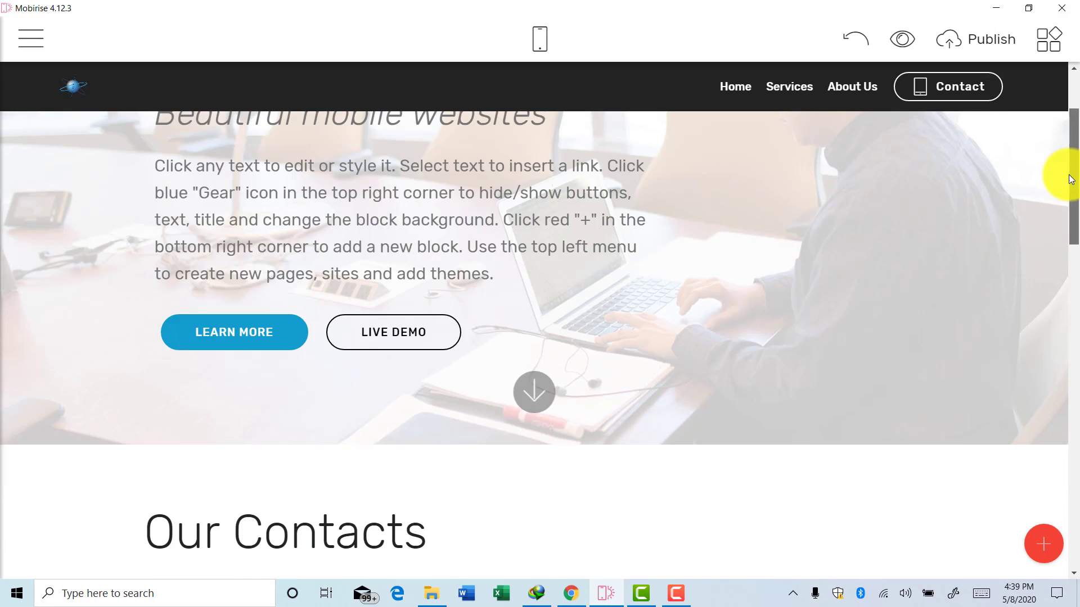
pyautogui.scroll(-6, 1070, 179)
pyautogui.scroll(5, 1064, 231)
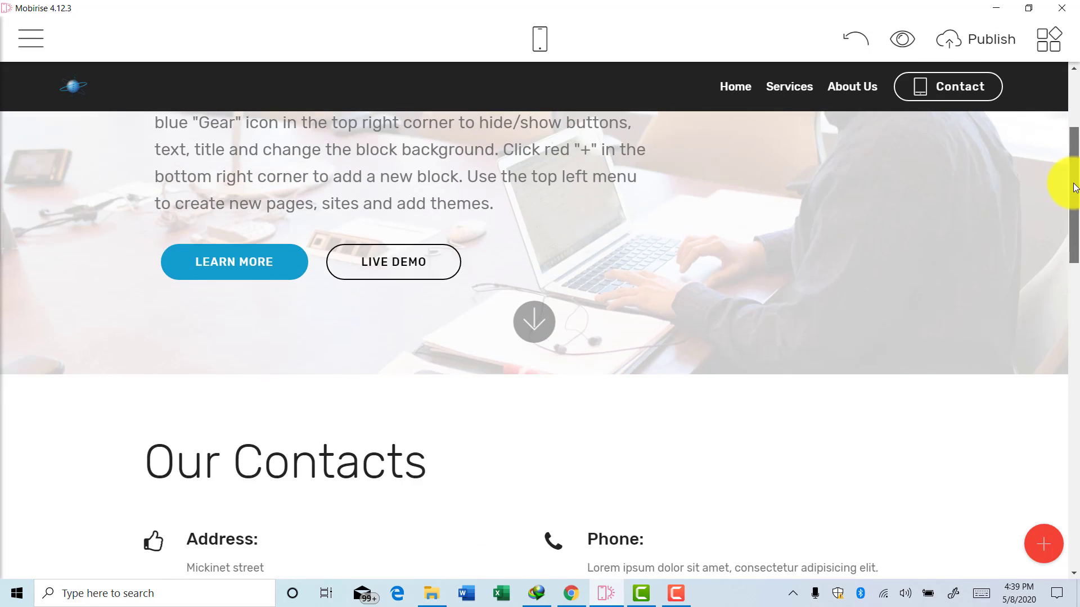
pyautogui.scroll(-4, 1074, 188)
pyautogui.scroll(-8, 1075, 213)
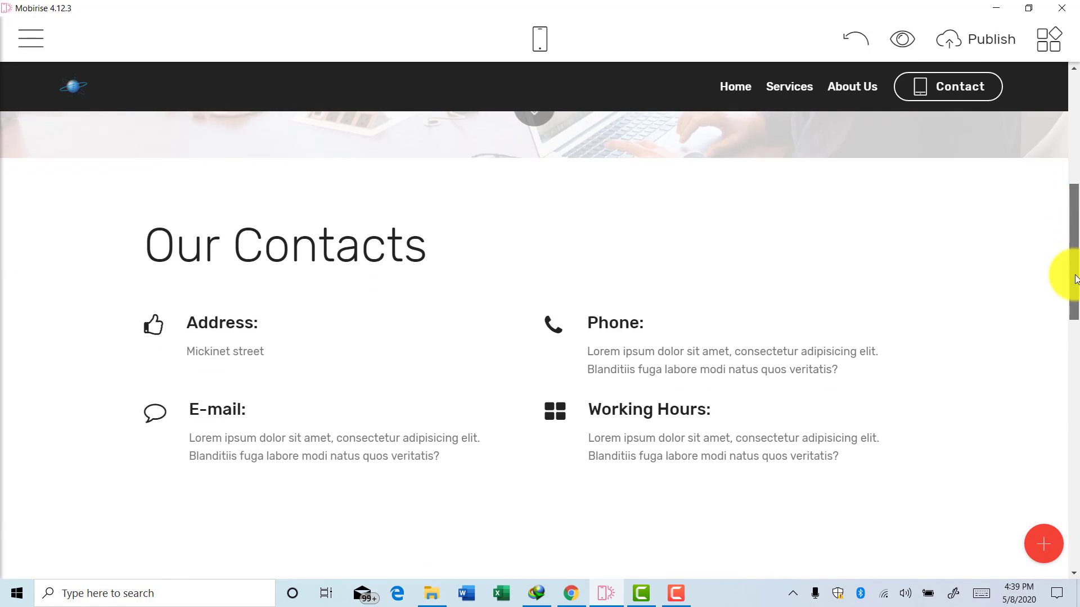
pyautogui.scroll(-7, 1072, 441)
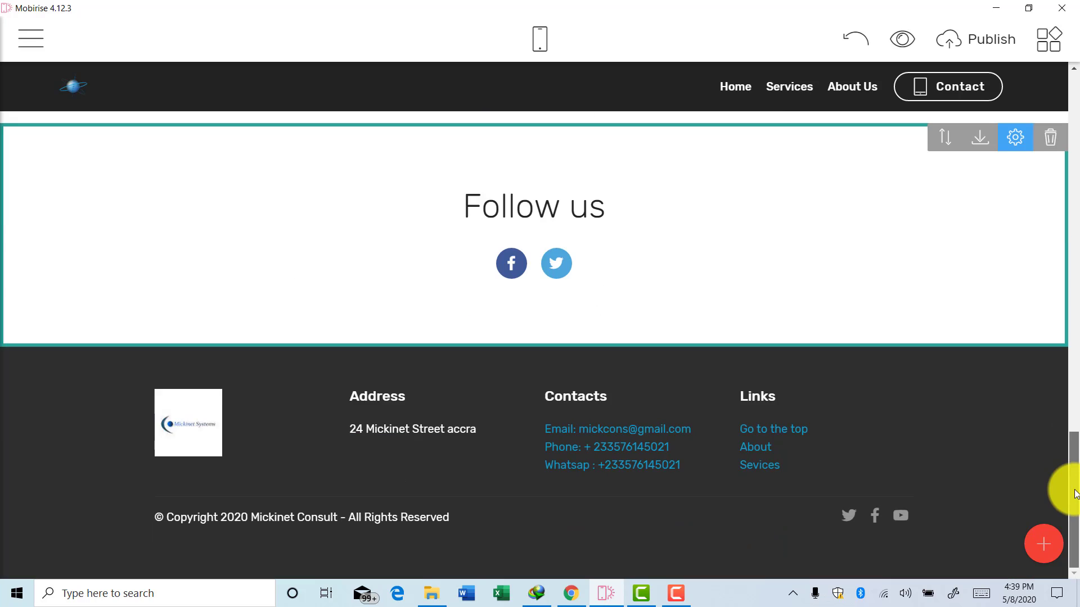
pyautogui.moveTo(1075, 484); pyautogui.dragTo(1076, 72)
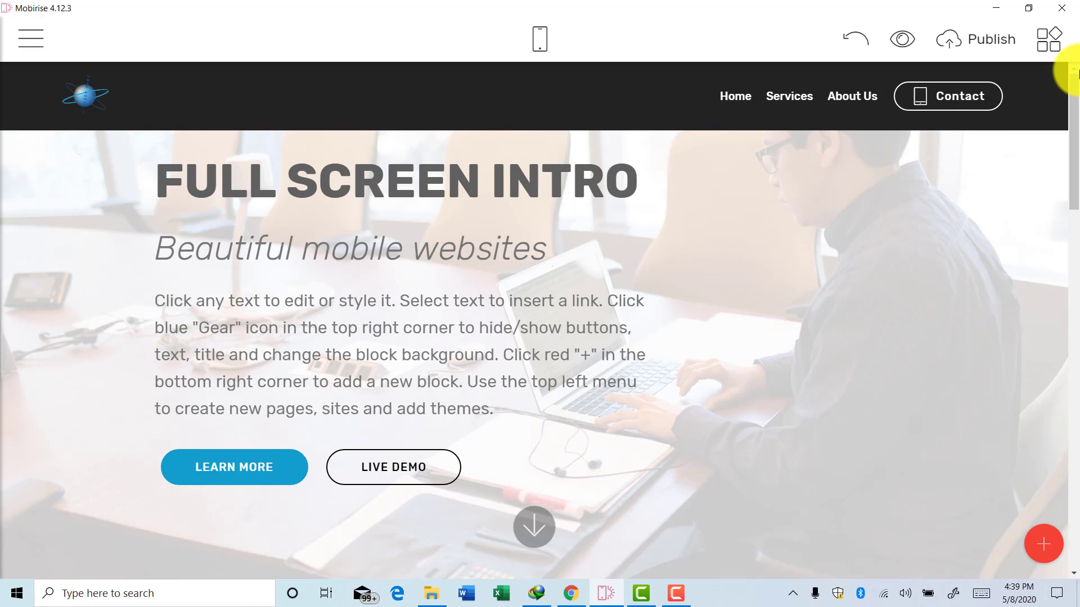
# Preview the Contact page in the mobile layout and inspect its header and Full Screen Intro block.
pyautogui.click(536, 45)
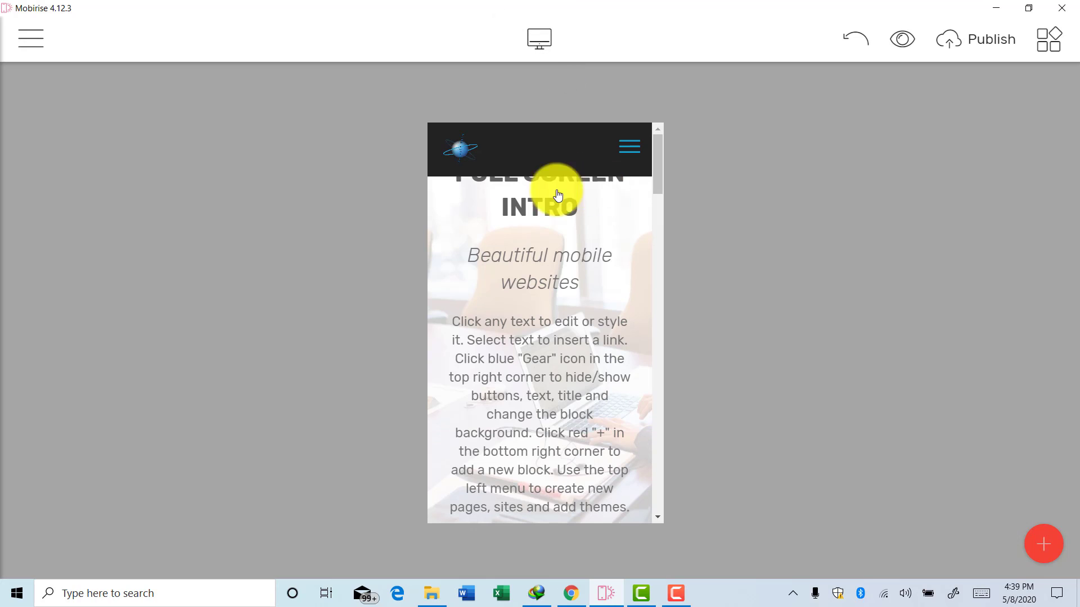
pyautogui.click(457, 188)
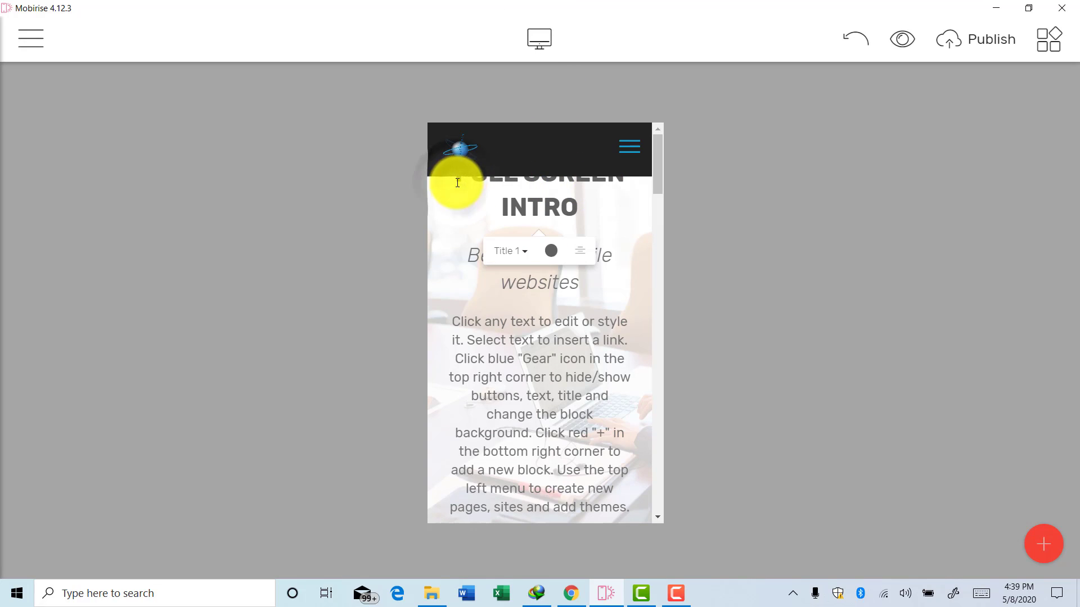
pyautogui.scroll(3, 457, 185)
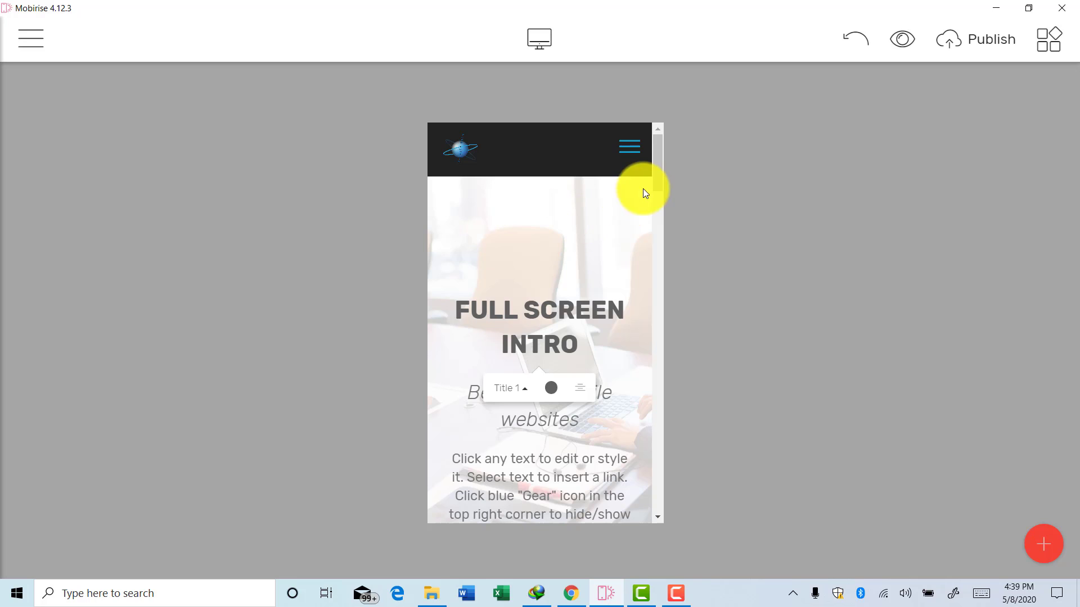
pyautogui.moveTo(657, 181)
pyautogui.mouseDown()
pyautogui.moveTo(657, 510)
pyautogui.moveTo(677, 275)
pyautogui.moveTo(672, 171)
pyautogui.mouseUp()
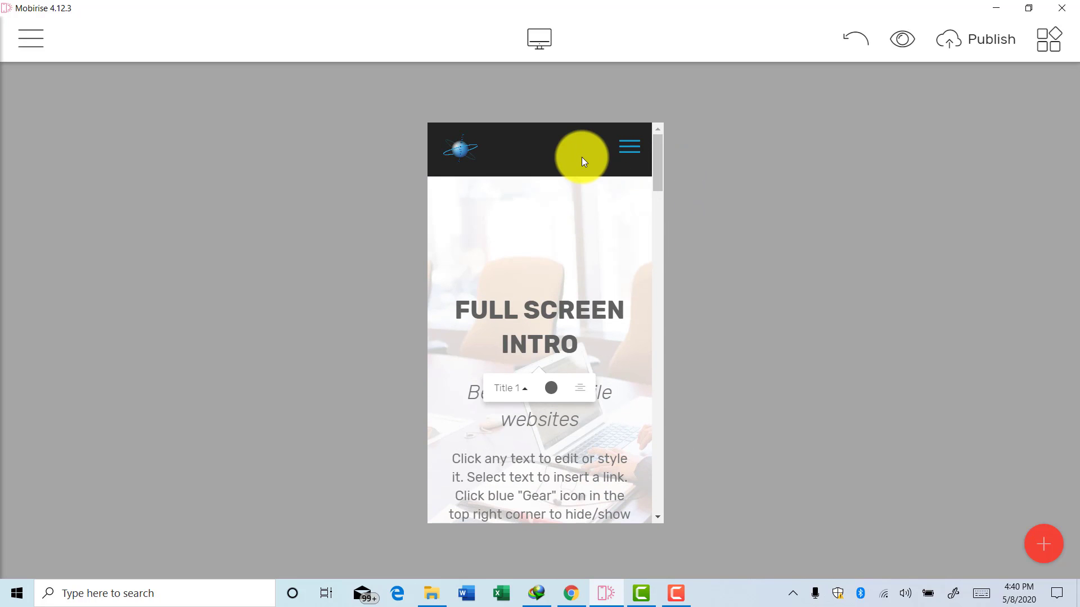